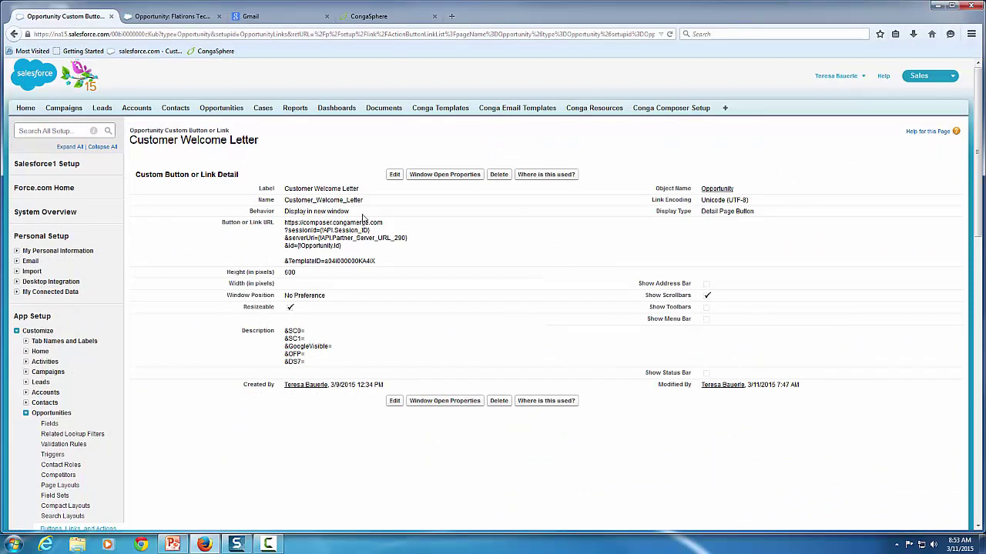
- Open the Composer Release 8 Index of Parameters on the CongaSphere site and look through the parameter categories
click(411, 23)
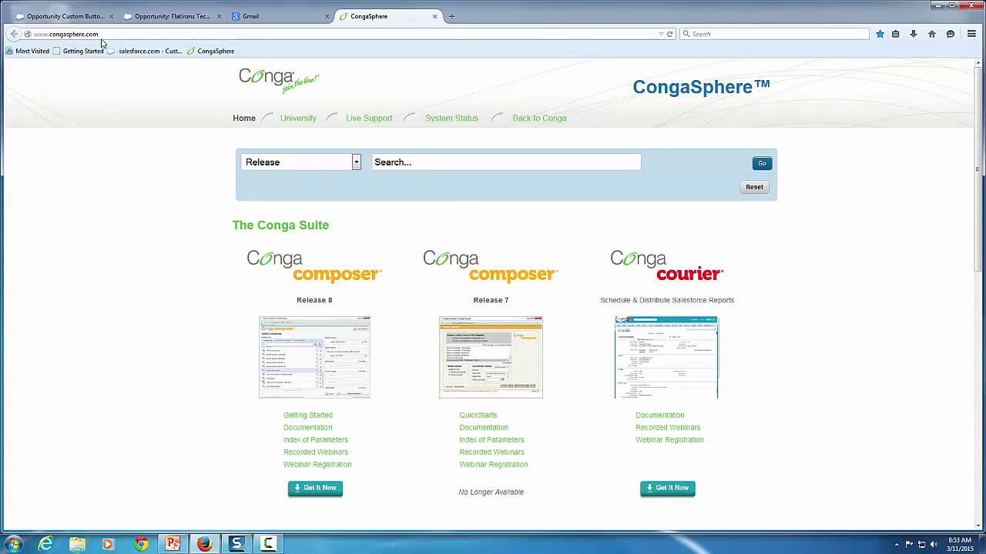
scroll(119, 324, down, 1)
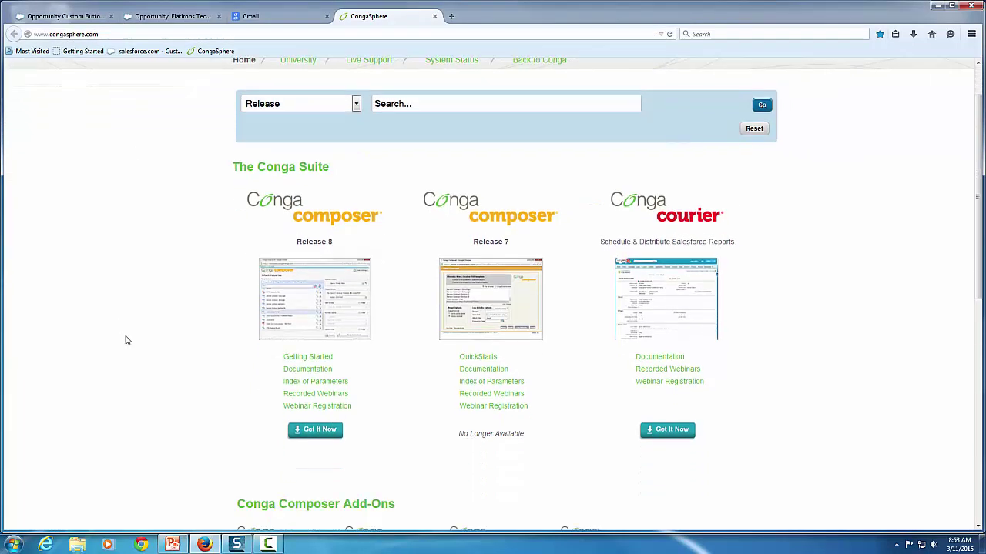
click(292, 383)
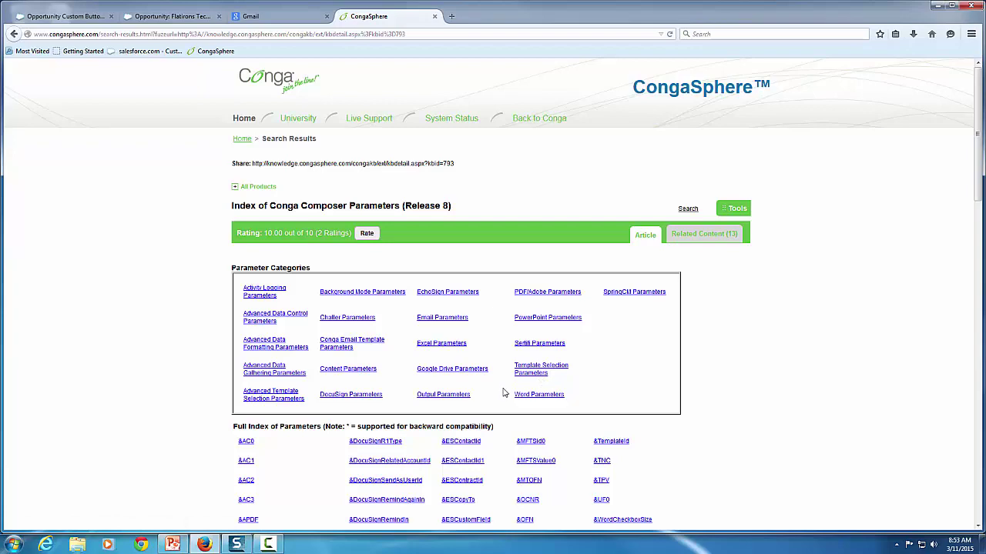
scroll(497, 366, down, 2)
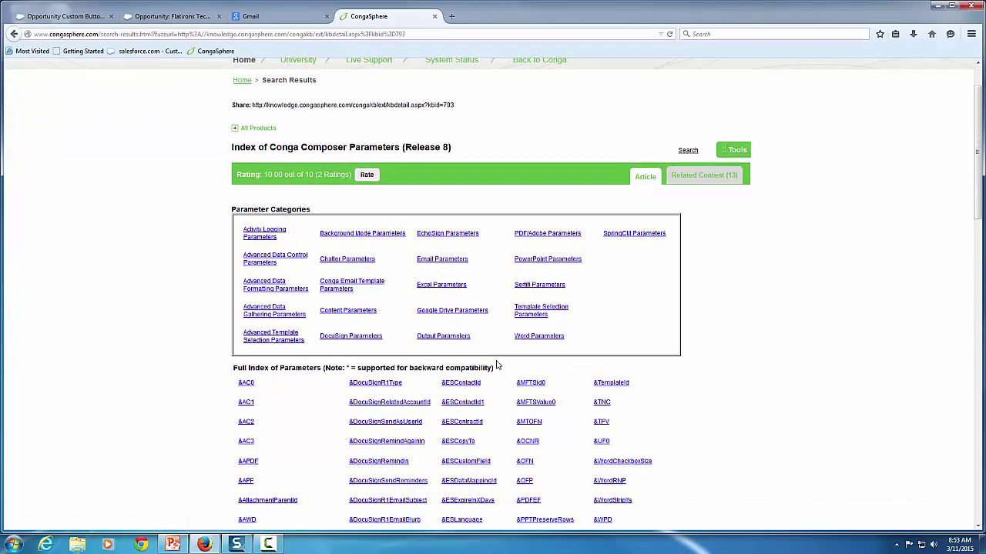
- Review the Google Drive Parameters article from the index, including the full integration parameter table, and close it
click(441, 312)
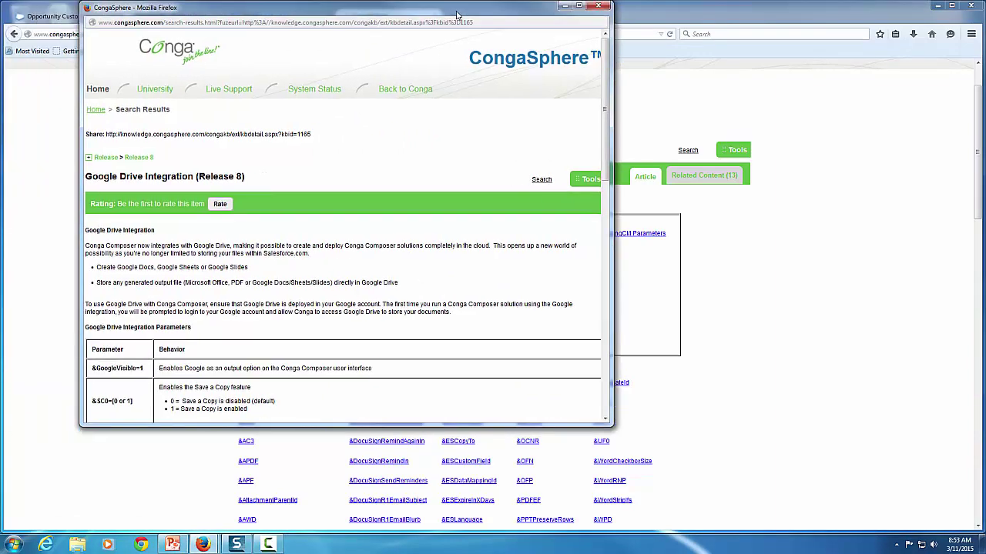
scroll(481, 231, down, 6)
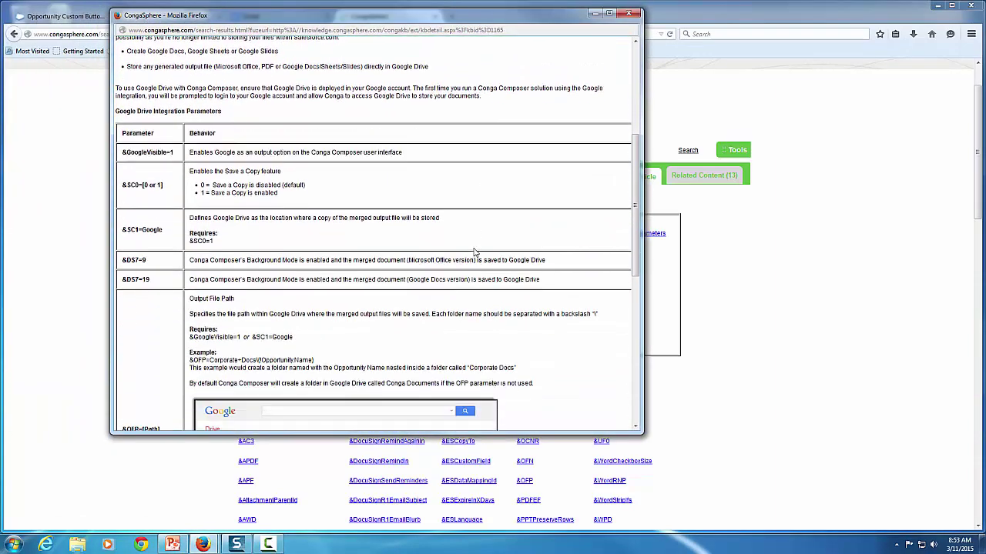
scroll(475, 252, down, 8)
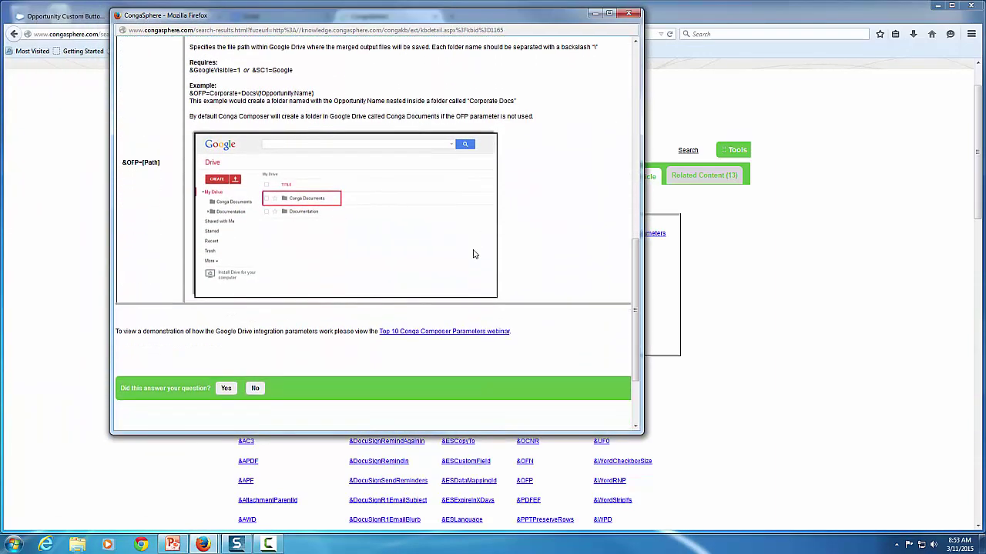
scroll(473, 252, up, 10)
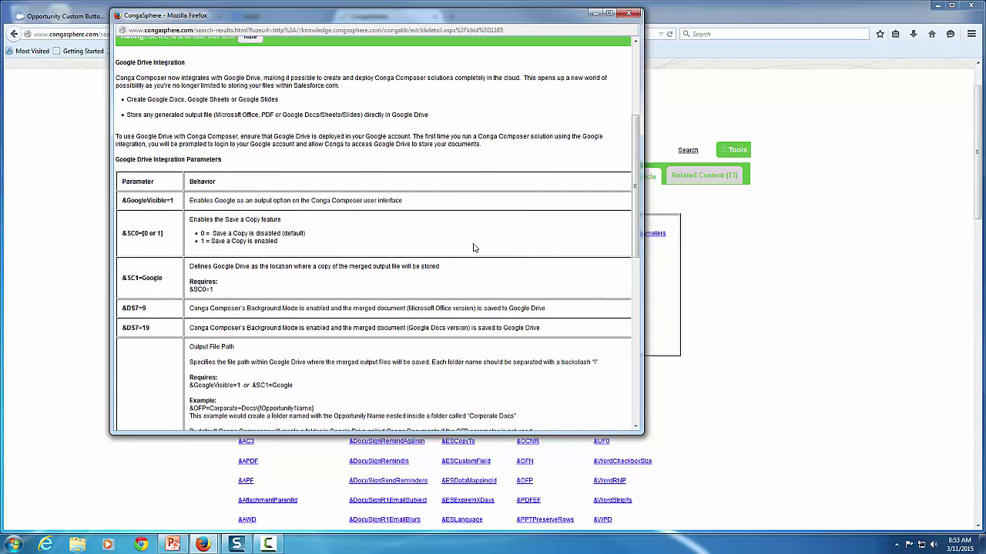
scroll(474, 248, up, 4)
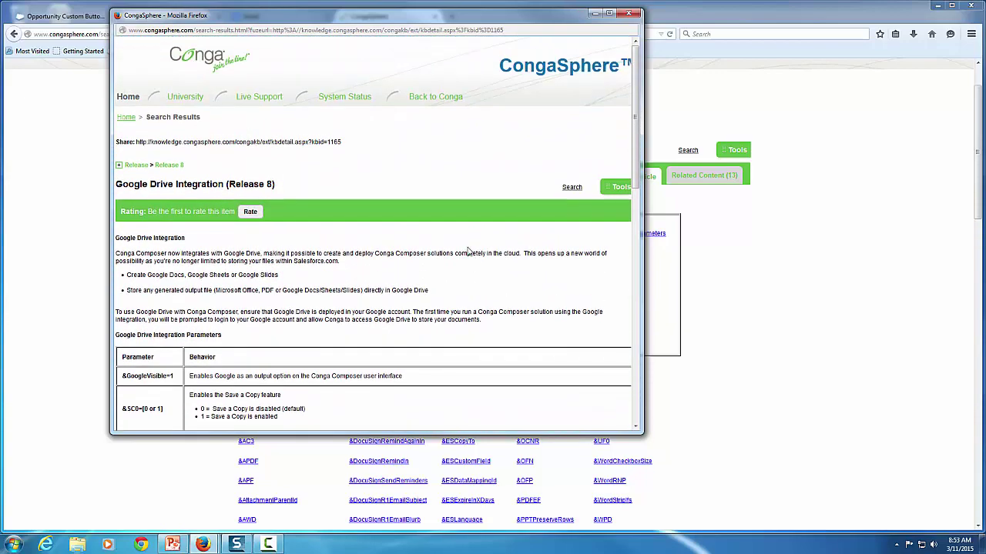
key(ctrl+w)
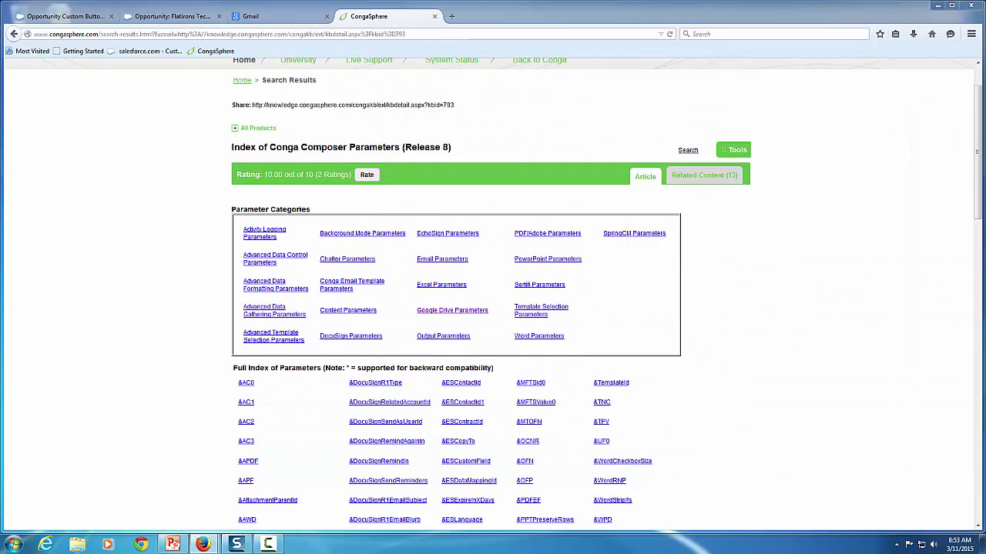
- Edit the Customer Welcome Letter custom button and add the parameter &SC0=1 below the TemplateID line of its URL
click(65, 15)
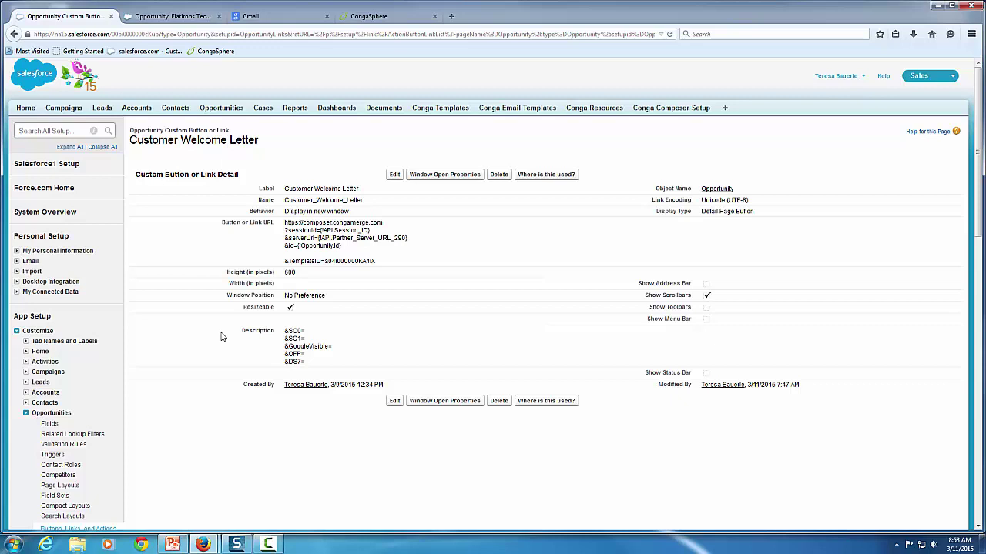
click(399, 178)
click(202, 454)
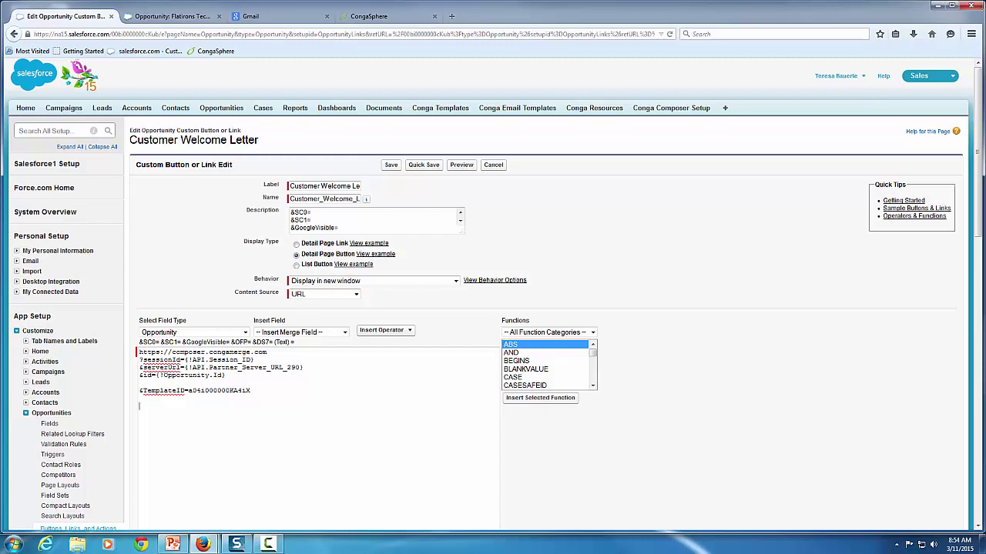
text(&)
text(S)
text(C0=)
- Add the parameter &SC1=google under &SC0=1 in the button URL and quick-save the button
text(&)
text(S)
text(google)
scroll(395, 438, down, 3)
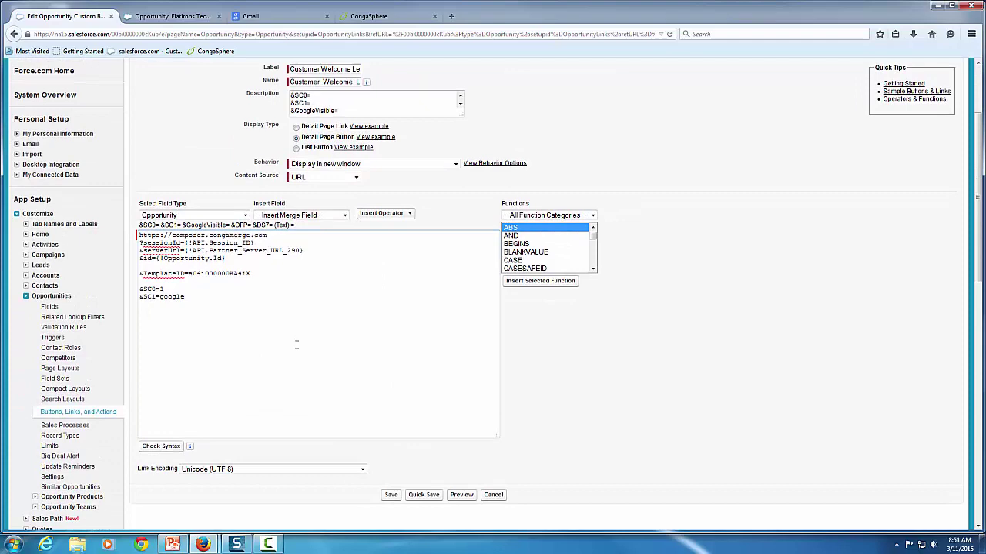
scroll(300, 343, up, 3)
click(420, 166)
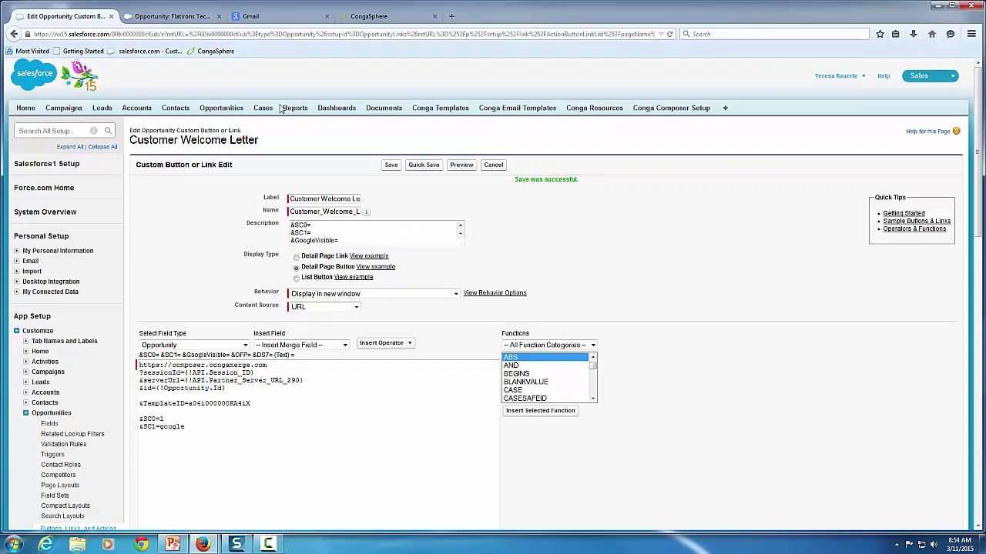
- Launch Customer Welcome Letter from the Flatirons Technologies opportunity and move the Conga Composer window toward the middle of the screen
click(173, 16)
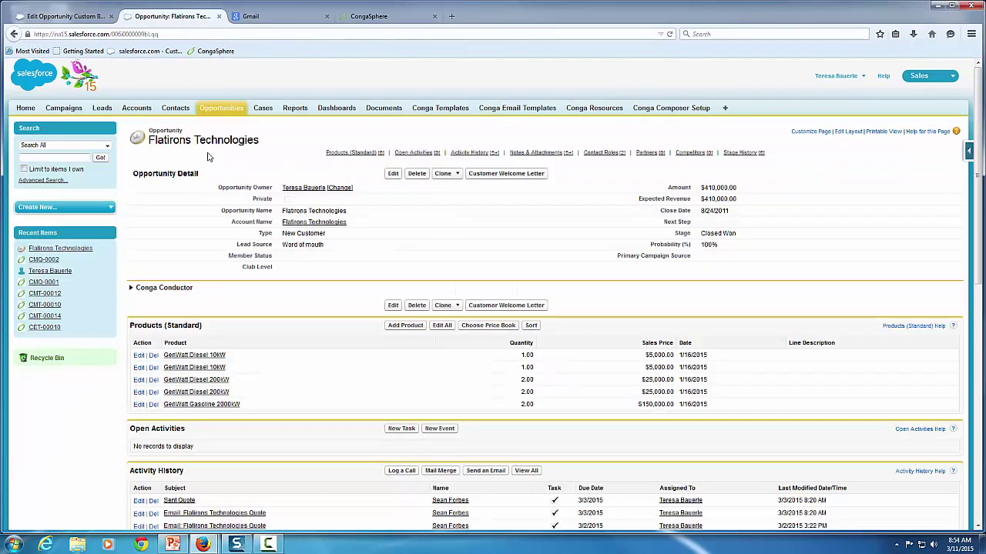
click(498, 175)
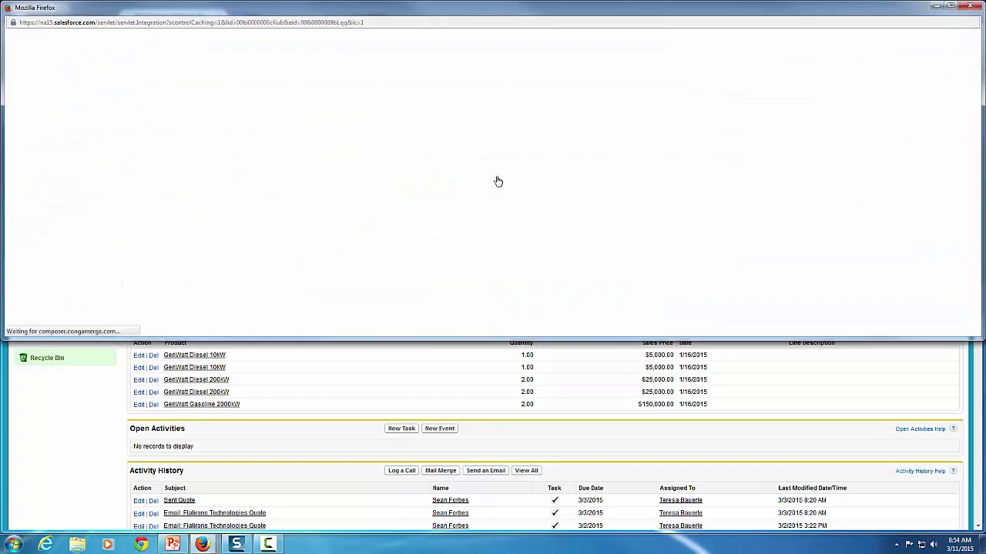
drag(293, 17, 528, 101)
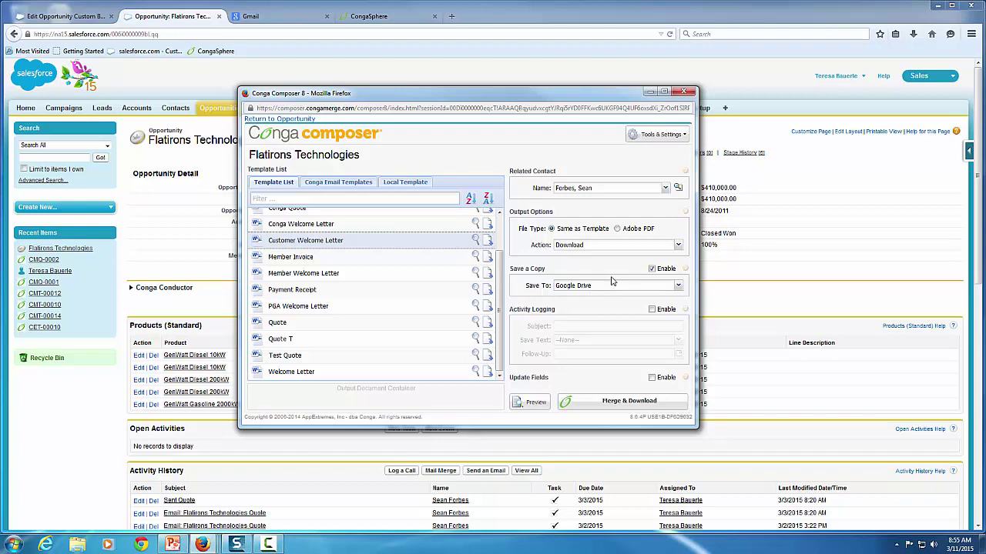
- Merge and download the letter, authorizing with the Google account sign-in, and dismiss the file download and the Composer window
click(629, 400)
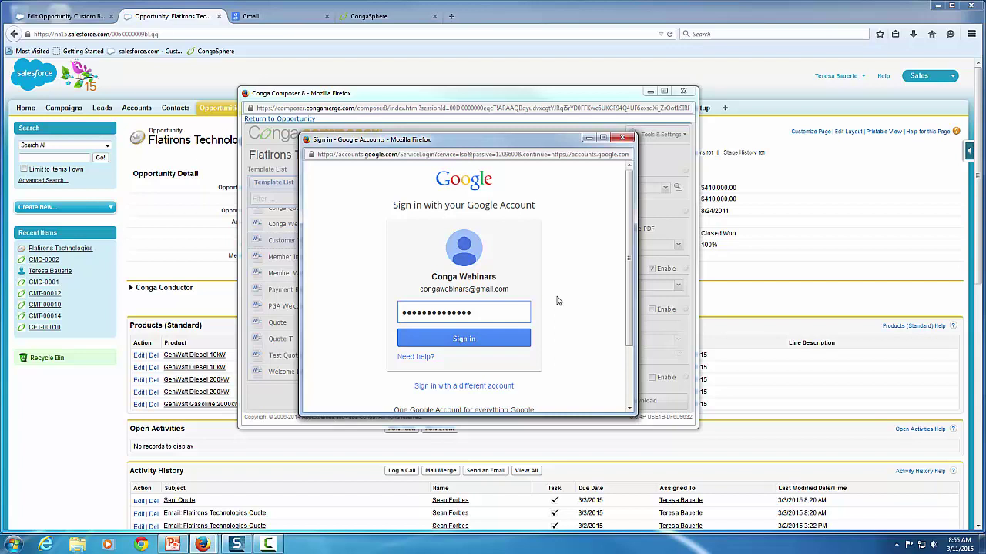
click(496, 349)
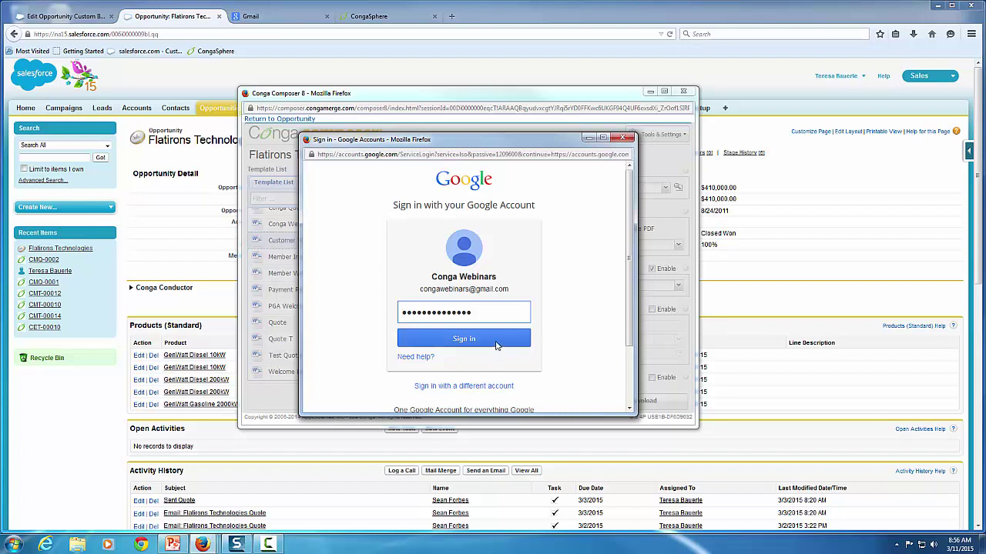
click(496, 346)
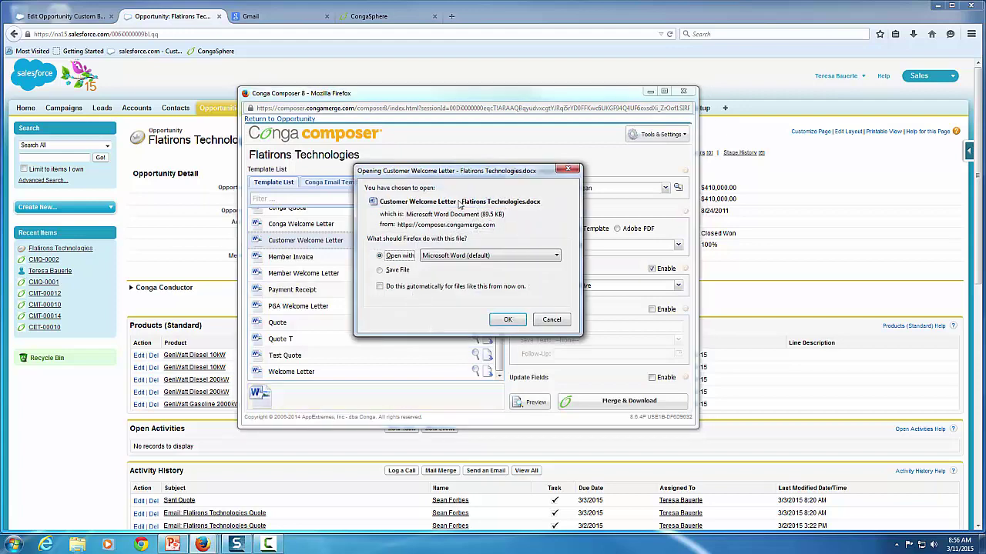
click(552, 321)
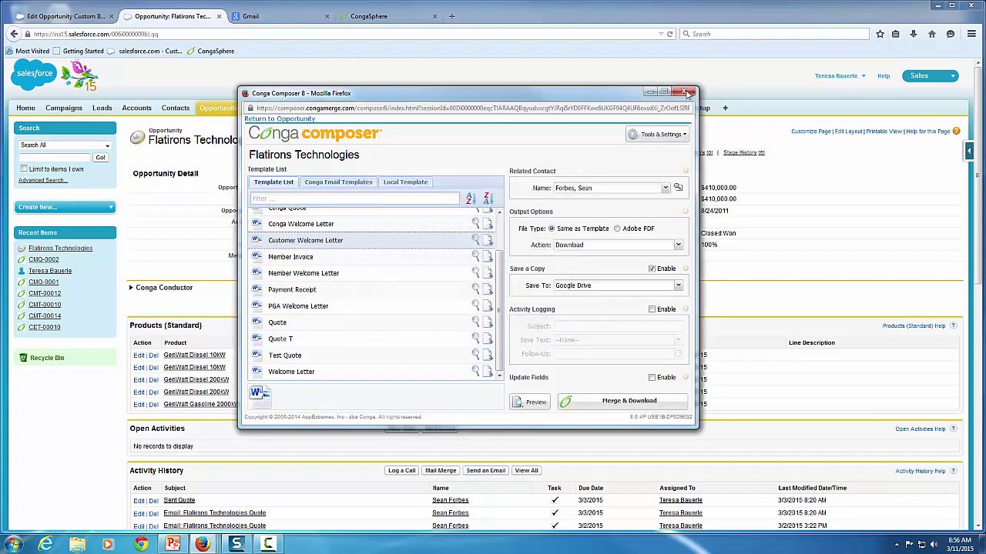
click(687, 93)
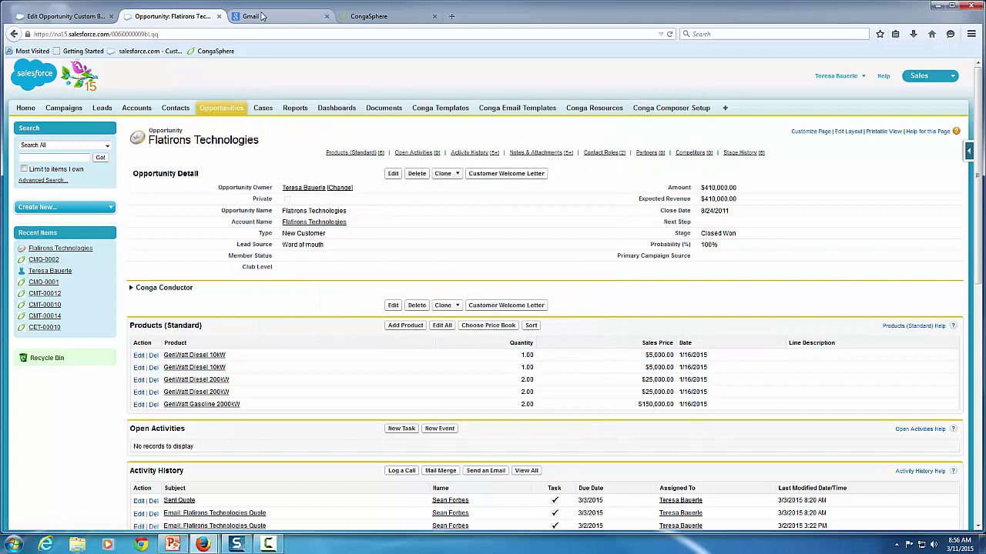
- Sign in to the Gmail account with the prefilled password and open Google Drive from the Google apps
click(262, 16)
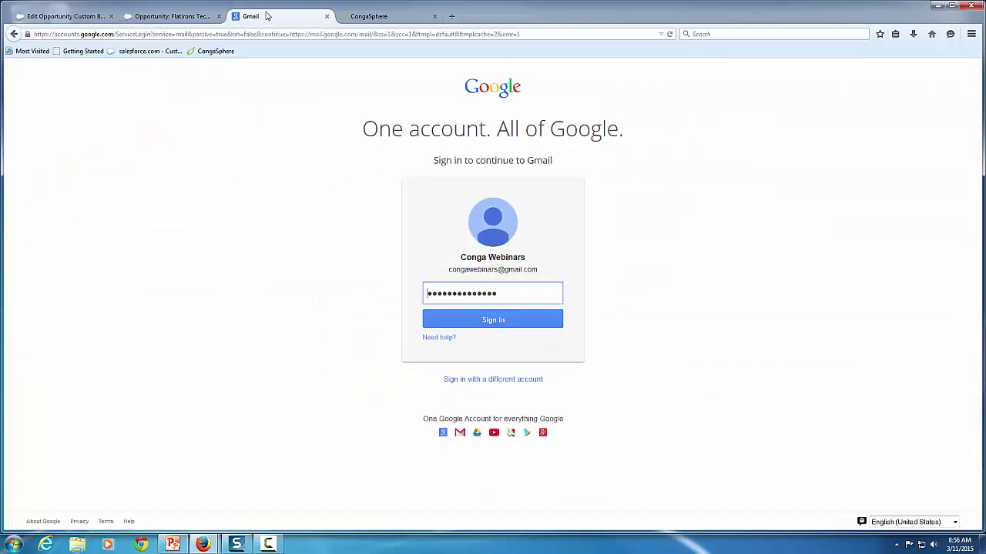
click(520, 327)
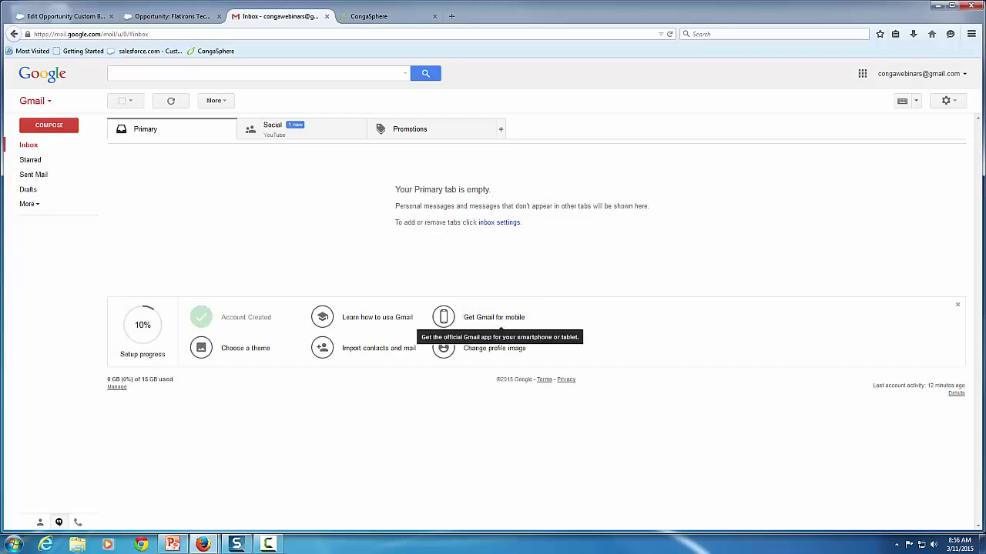
click(865, 79)
click(866, 80)
click(865, 80)
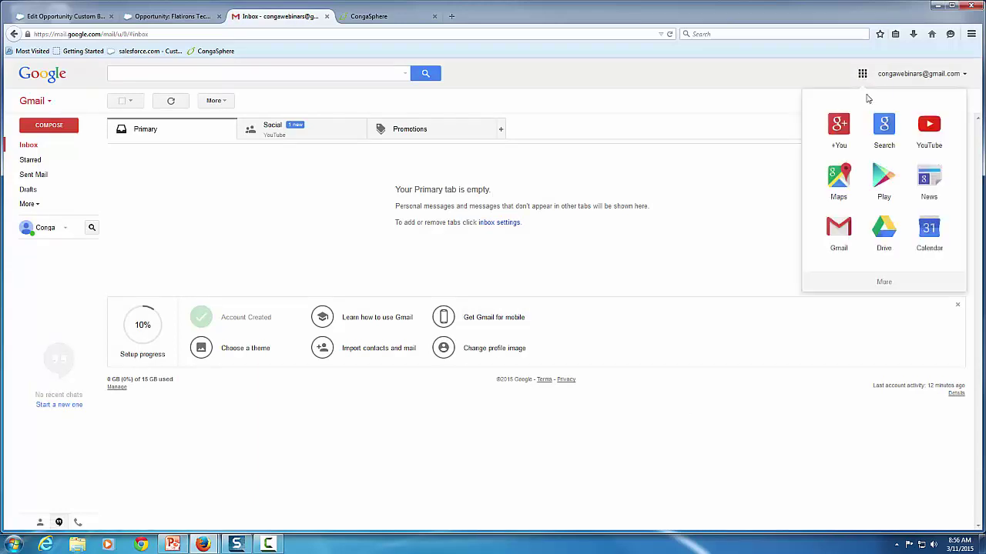
click(897, 252)
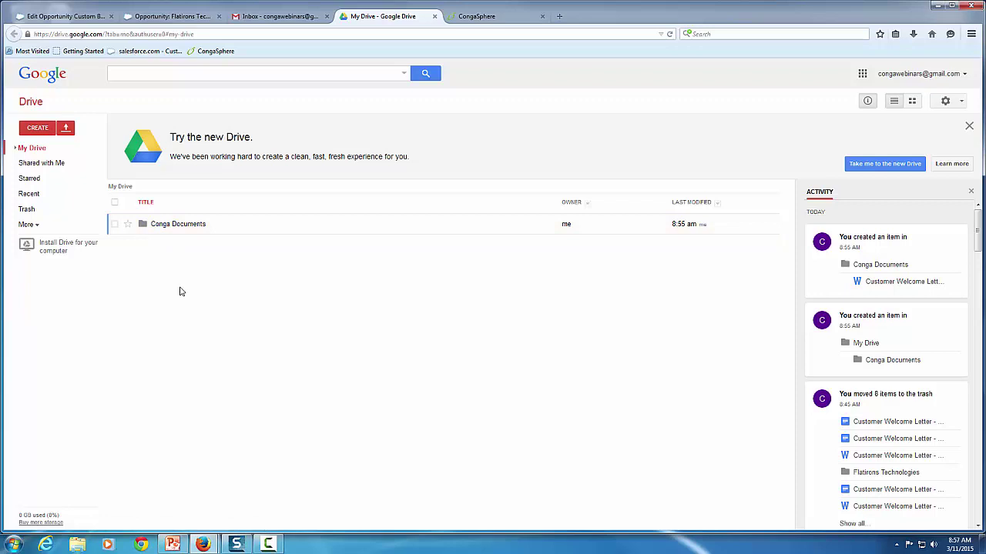
- Check the Customer Welcome Letter - Flatirons Technologies.docx in the Conga Documents folder by previewing it, and close the preview
click(197, 228)
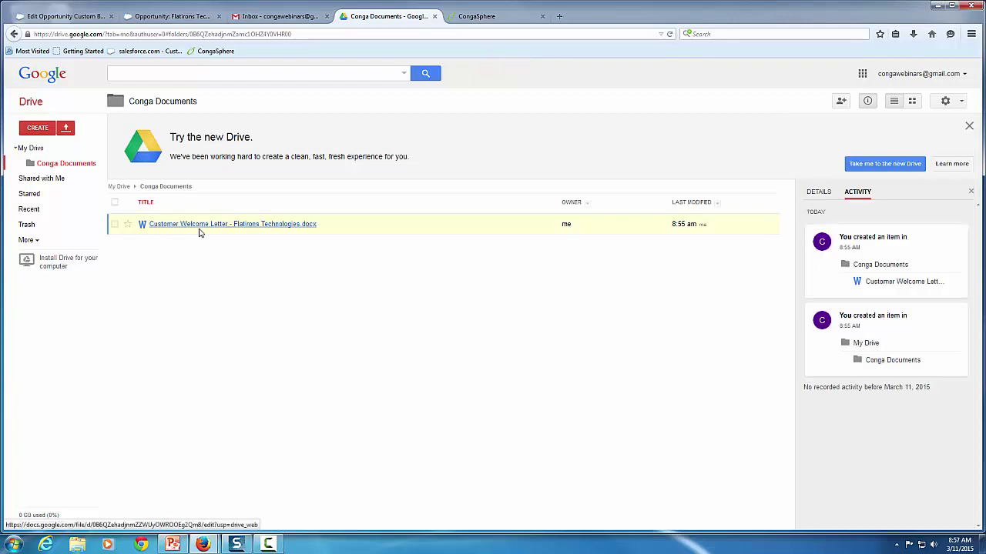
click(180, 224)
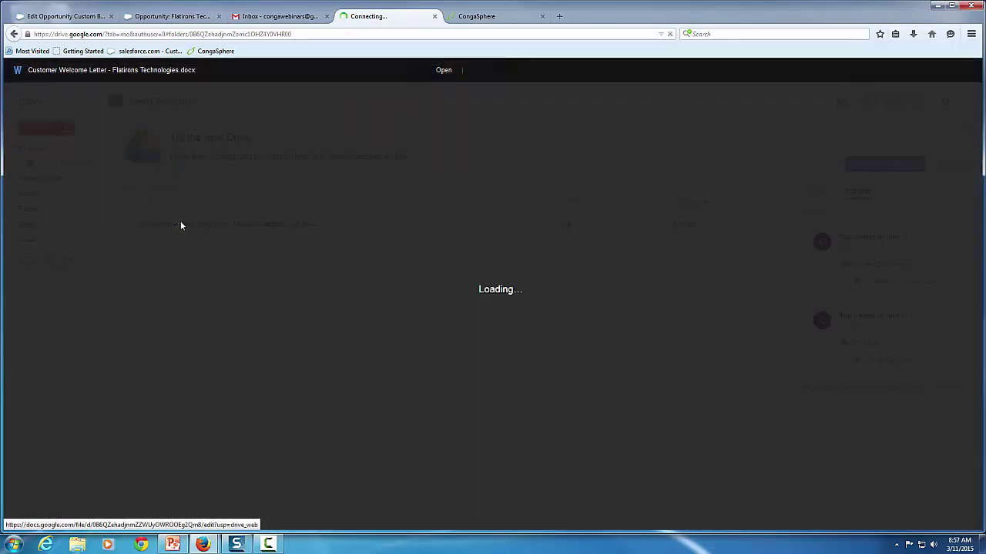
scroll(432, 311, down, 2)
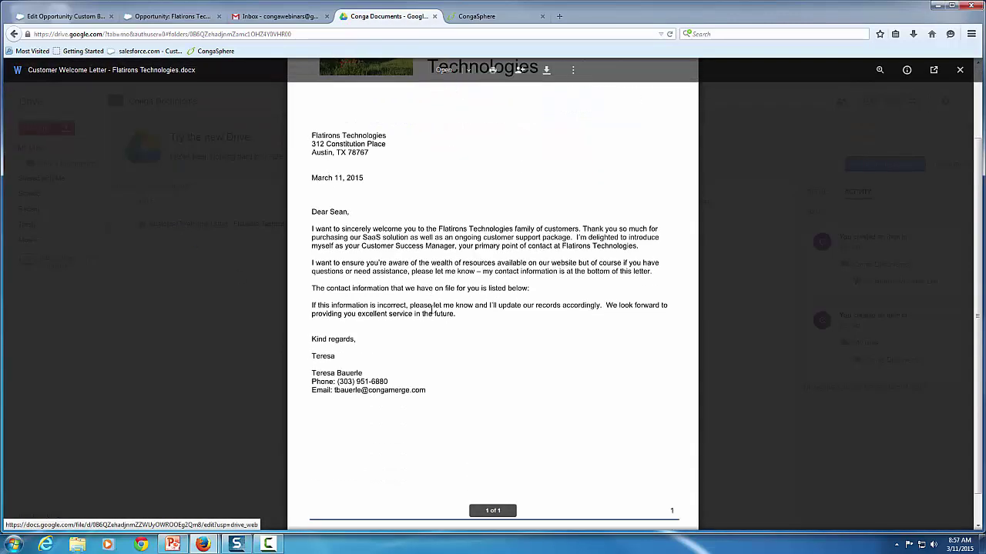
scroll(432, 311, up, 2)
click(960, 70)
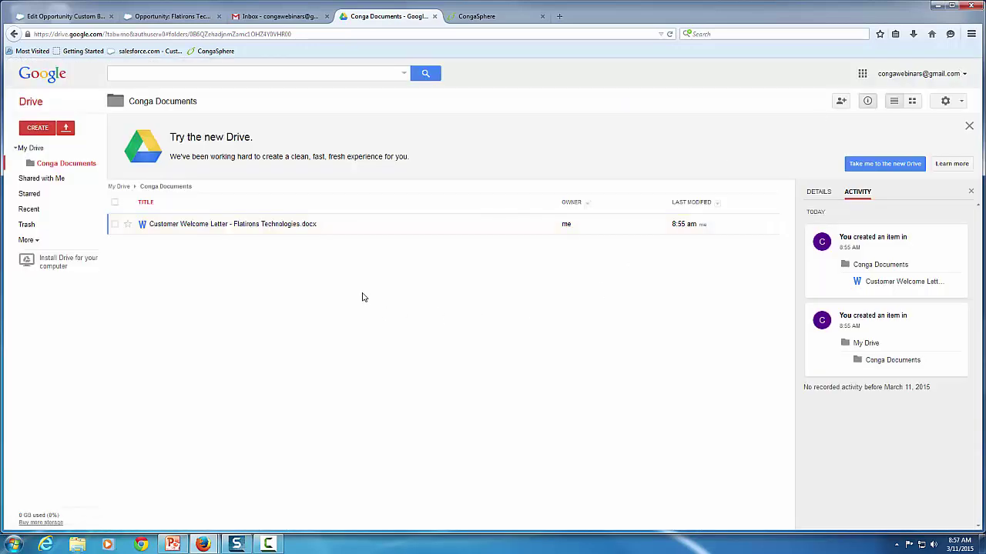
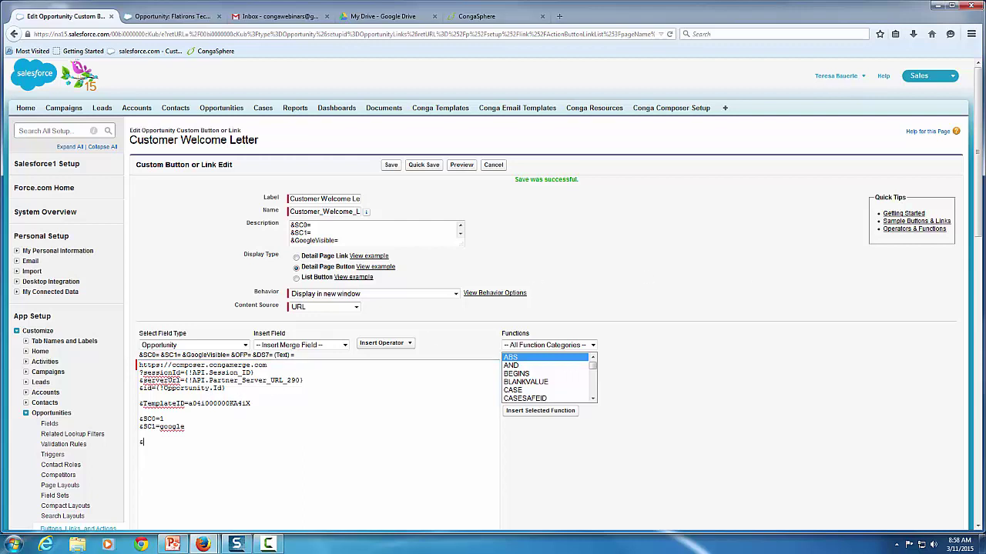
- Add the parameter &GoogleVisible=1 below &SC1=google in the Customer Welcome Letter button URL and quick-save it
text(GoogleVisible=1)
click(423, 165)
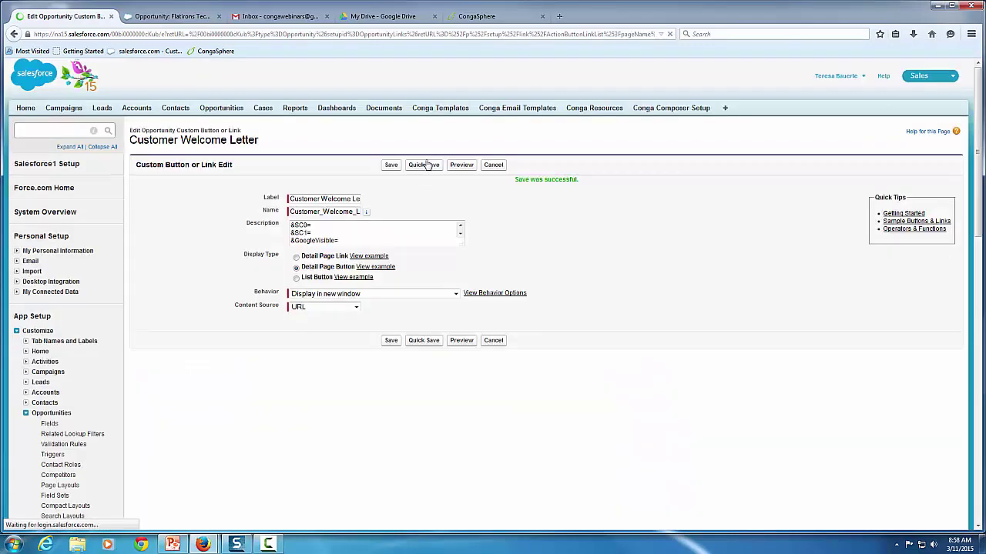
- Reload the Flatirons Technologies opportunity, launch Customer Welcome Letter again and move the Composer window toward the middle of the screen
click(164, 16)
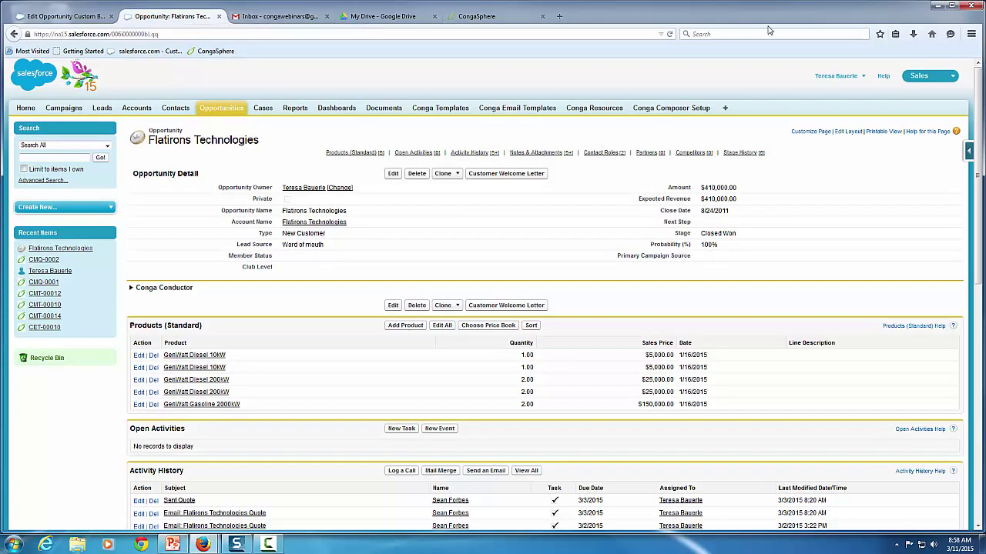
click(669, 36)
click(538, 177)
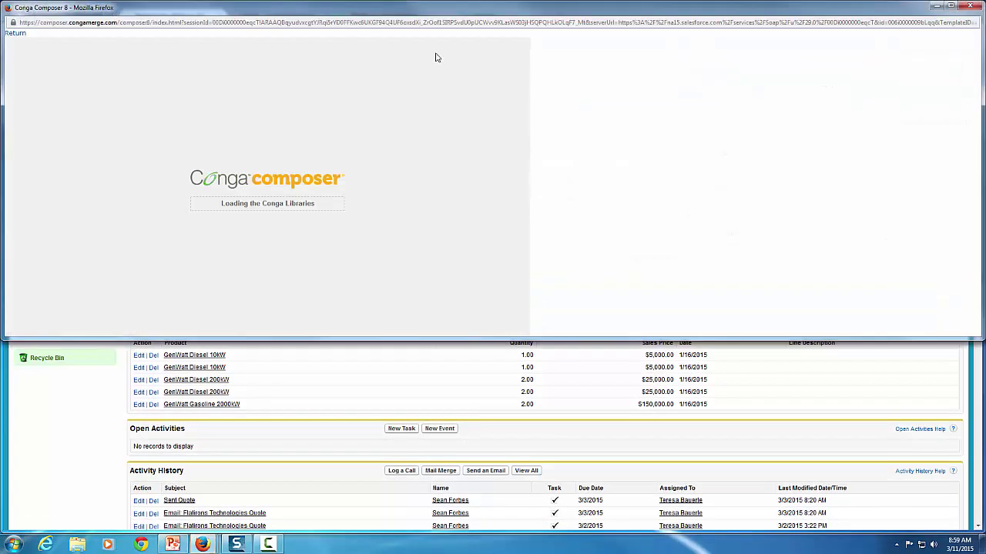
drag(351, 11, 616, 108)
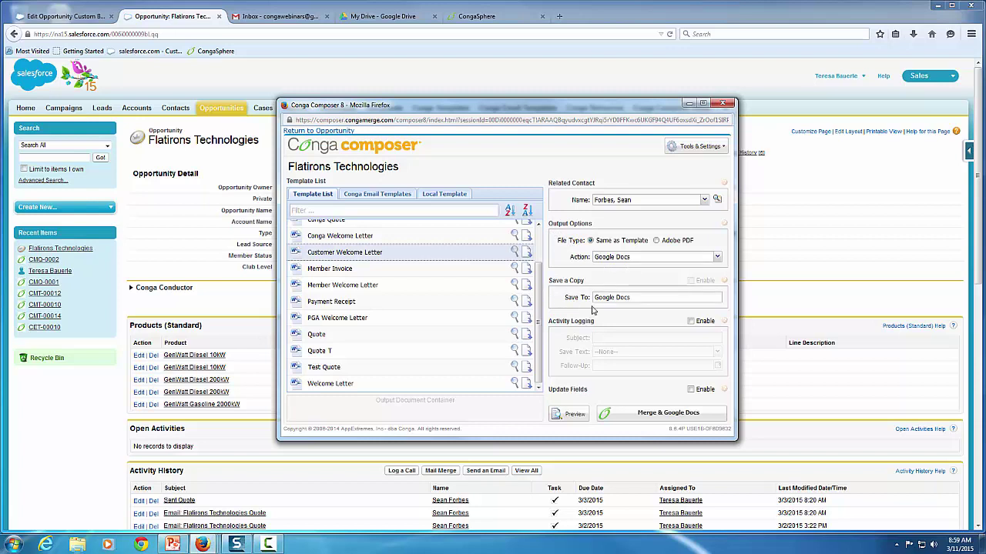
- Merge the Customer Welcome Letter to Google Docs, look over the merged document and close it
click(672, 415)
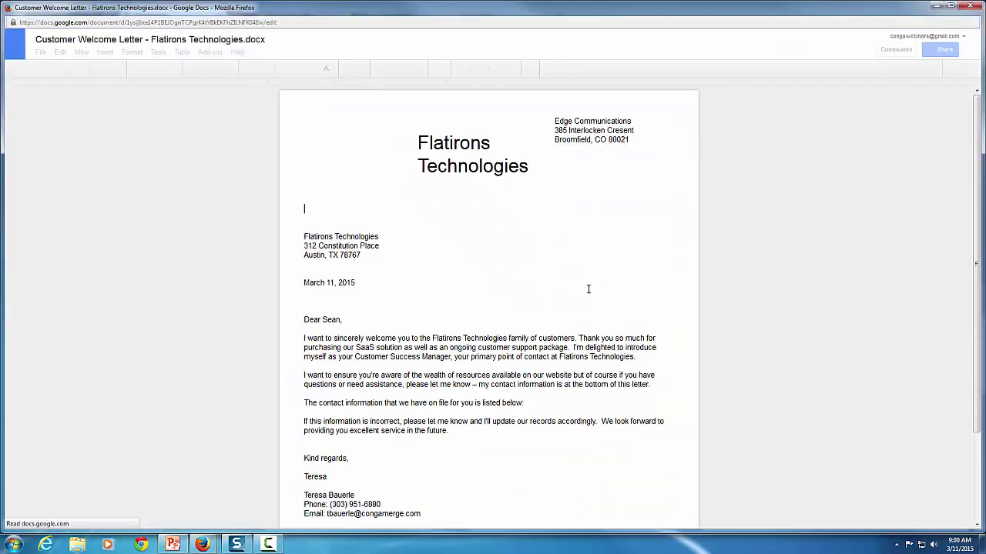
scroll(601, 298, down, 3)
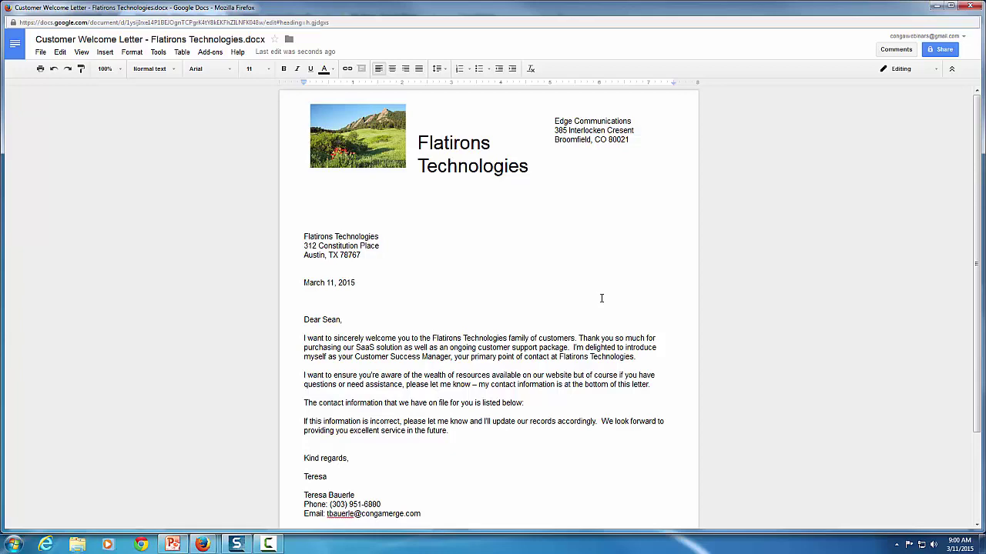
scroll(592, 329, down, 3)
click(969, 6)
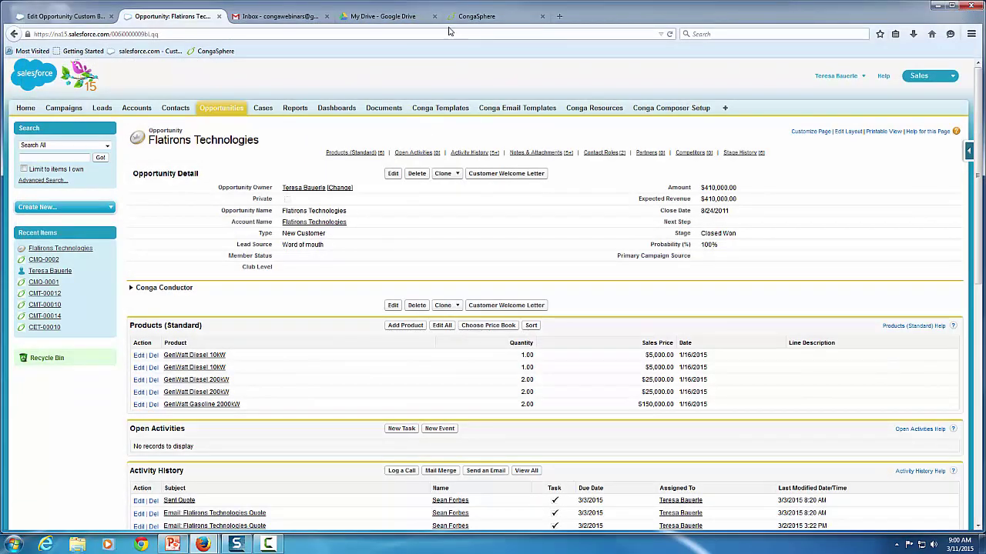
- Check the welcome letters in the Conga Documents folder on Google Drive and return to My Drive
click(284, 17)
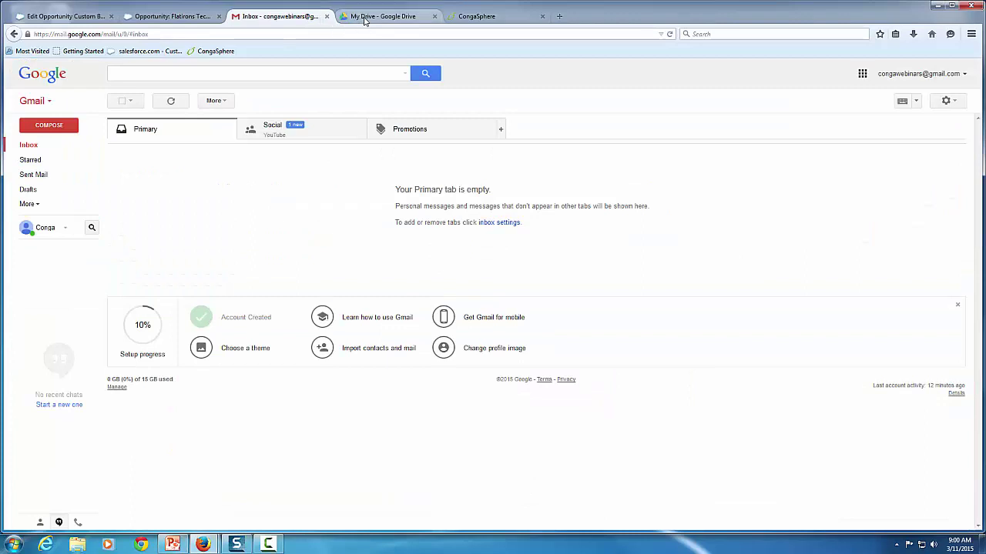
click(366, 19)
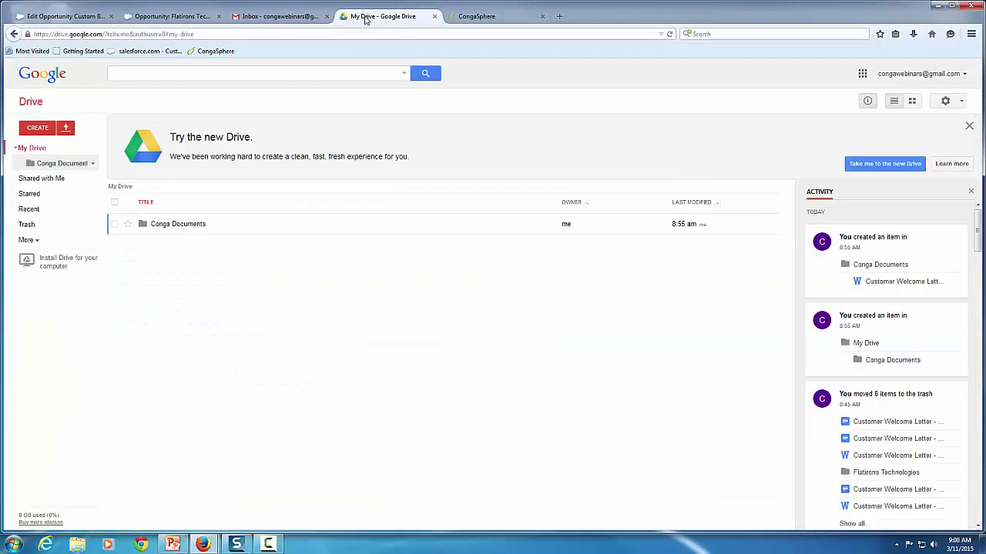
click(174, 225)
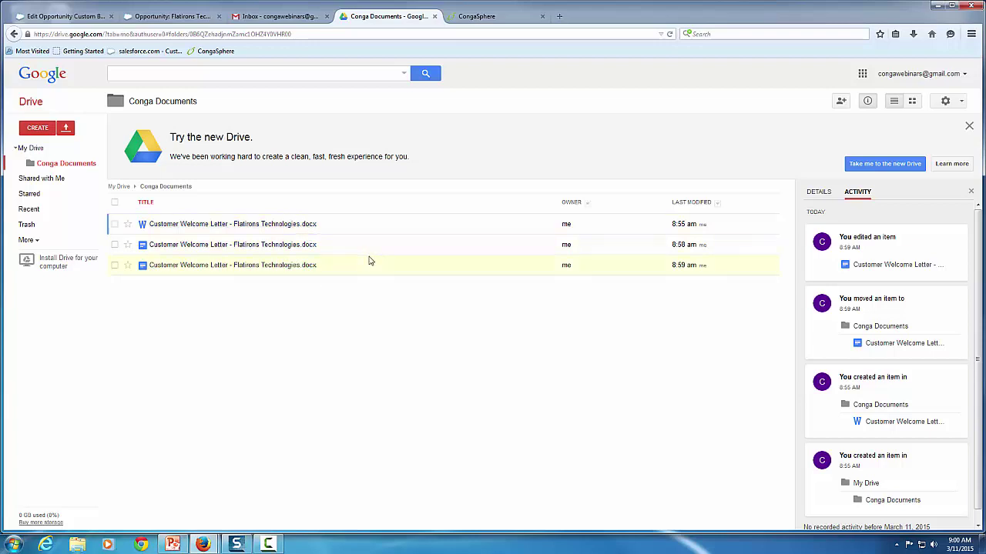
click(31, 148)
- Add the parameter &OFP=Team+Folder\ below &GoogleVisible=1 in the Customer Welcome Letter button URL
click(275, 15)
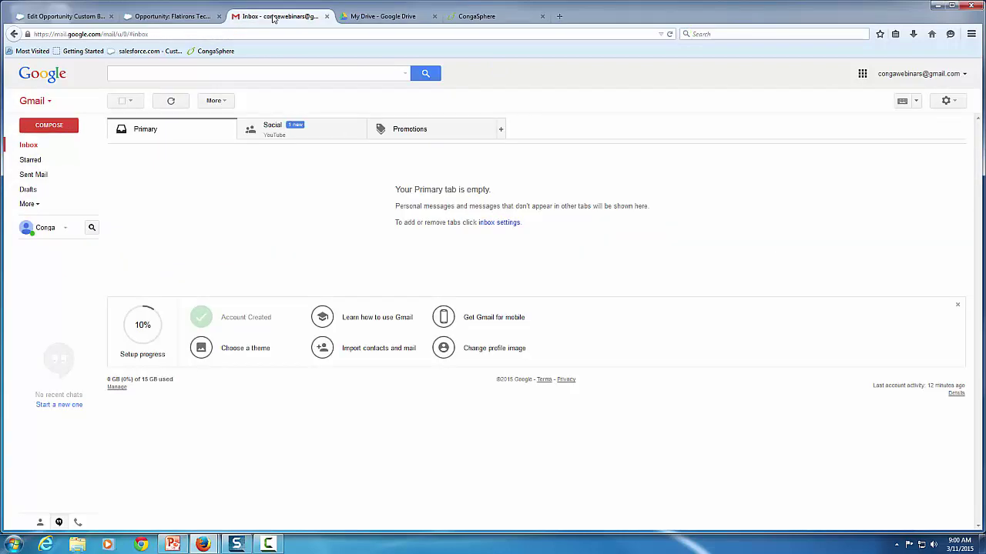
click(51, 15)
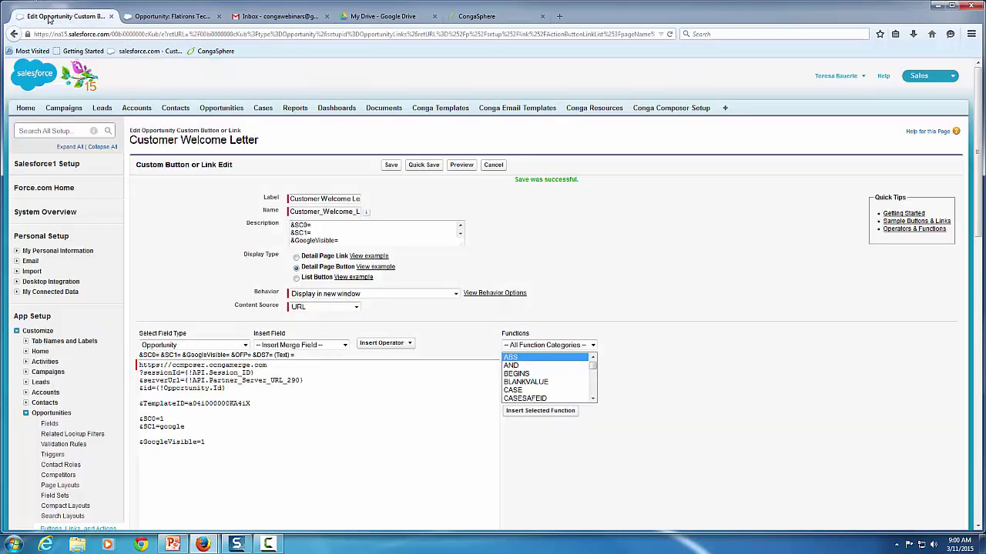
click(231, 441)
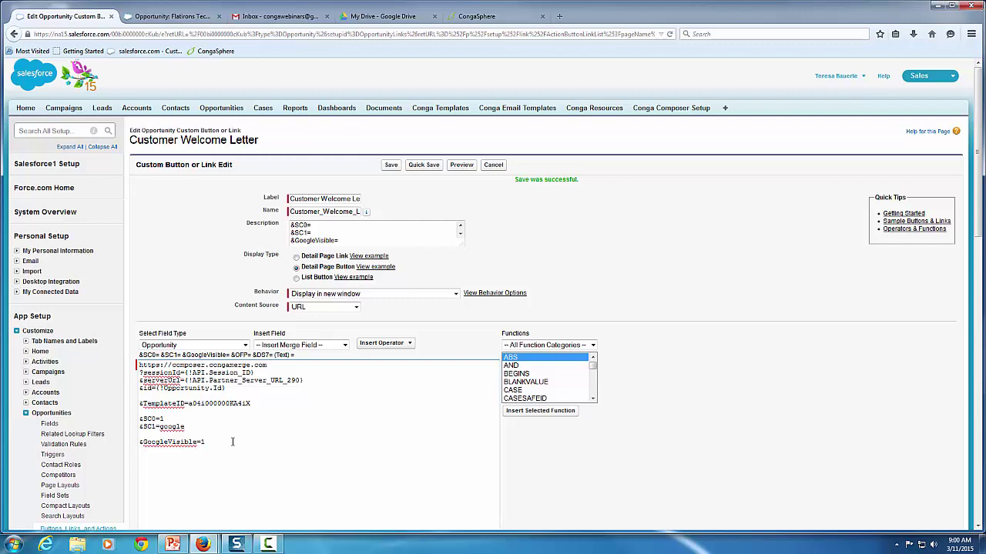
click(393, 20)
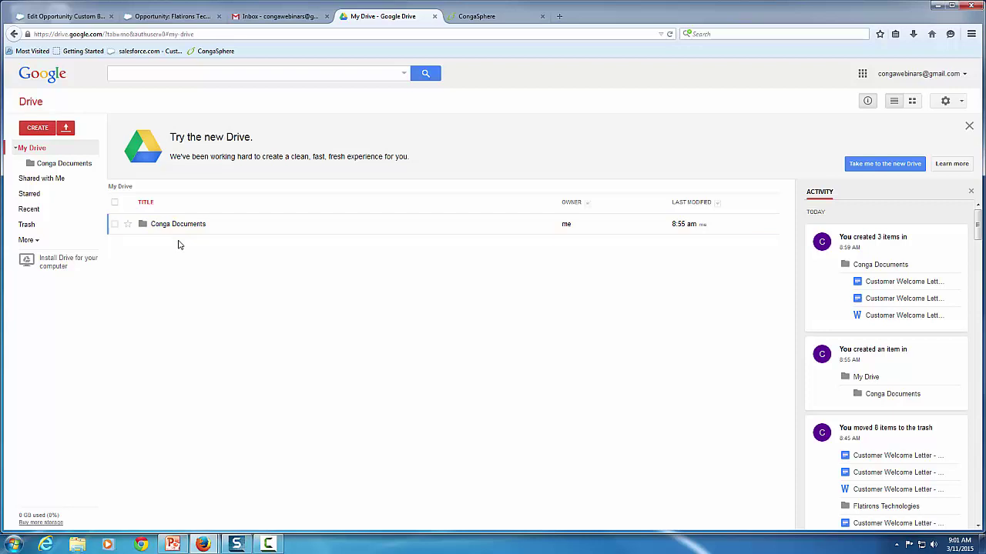
key(ctrl+1)
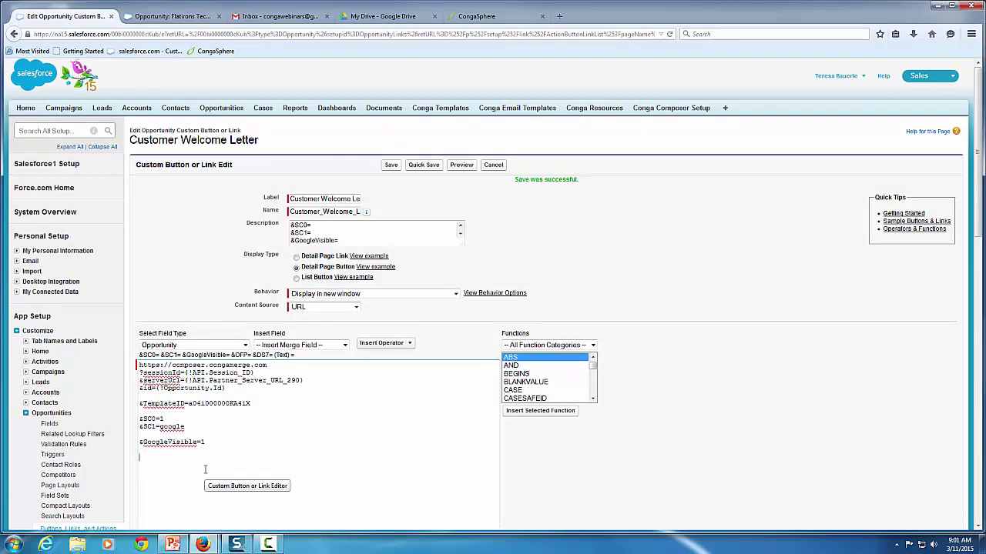
click(205, 469)
text(&)
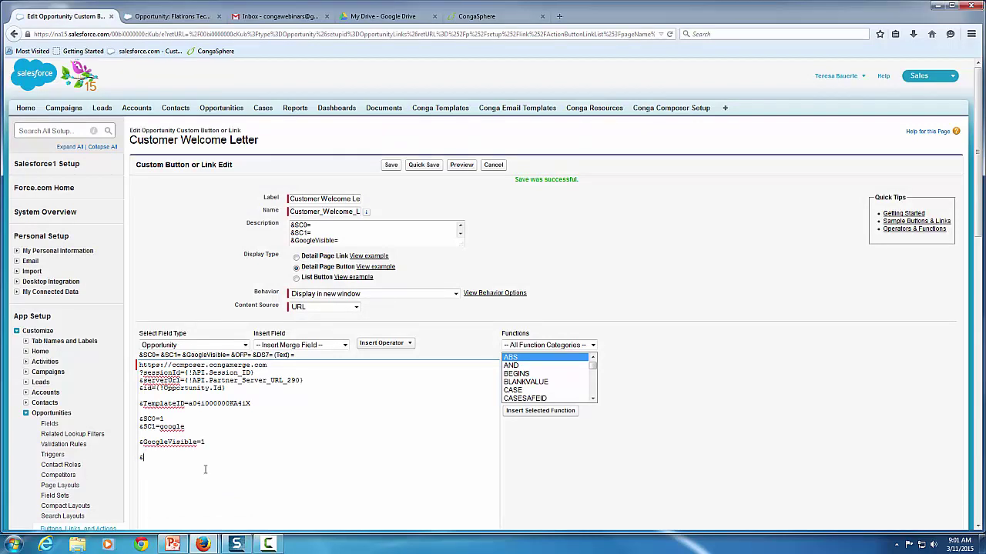
text(OFP)
text(=Team+Folder\)
- Append the Opportunity Name merge field to the &OFP folder path and quick-save the button
click(342, 345)
scroll(350, 431, down, 7)
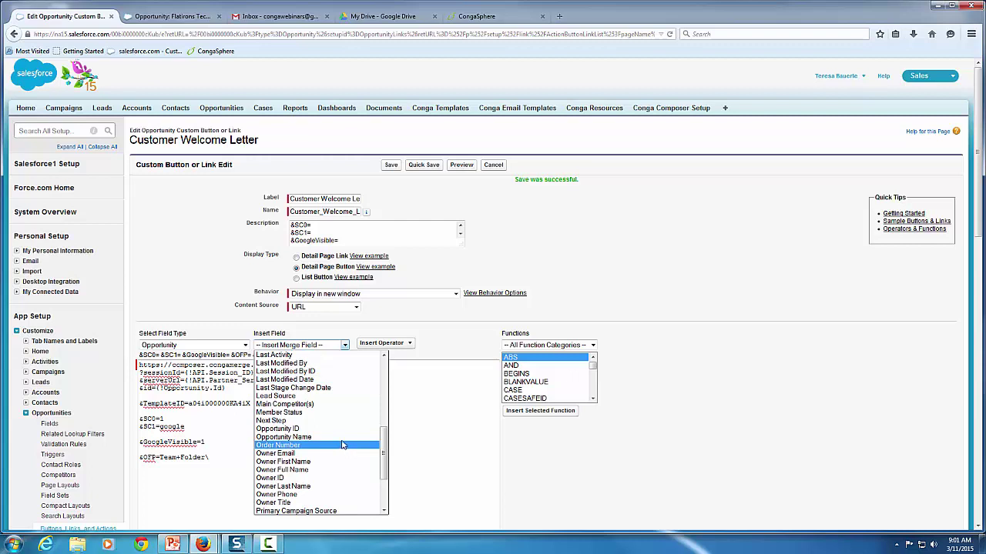
click(339, 436)
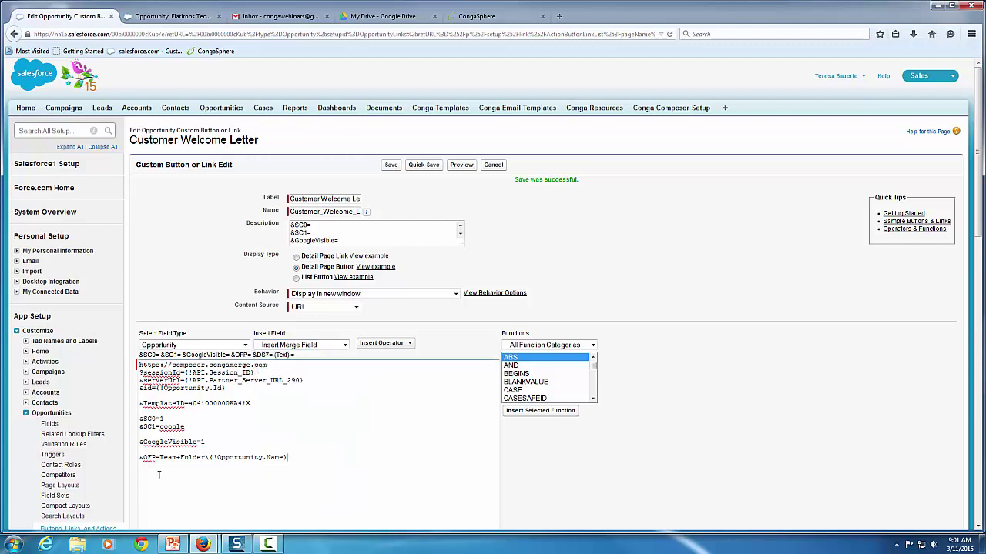
click(420, 166)
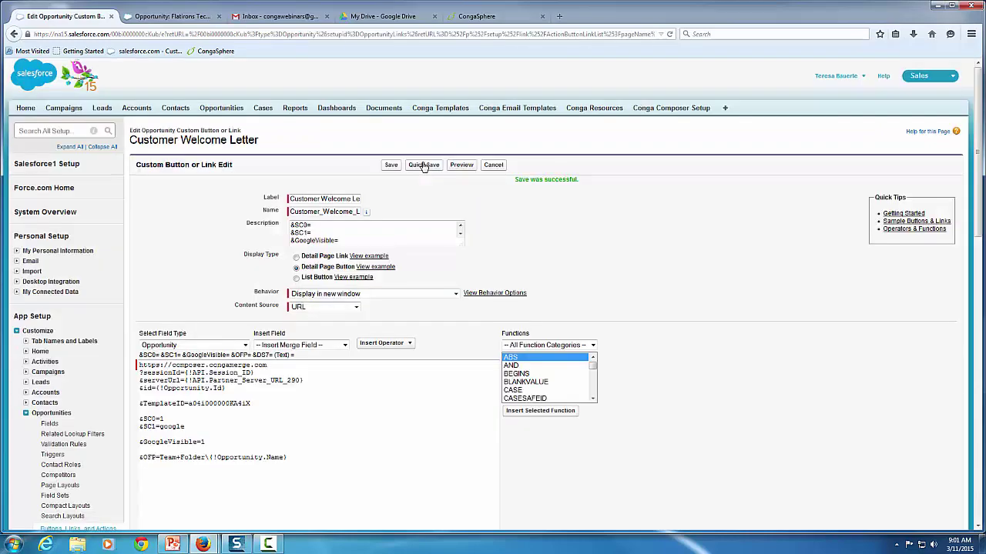
- Launch Customer Welcome Letter from the reloaded Flatirons Technologies opportunity, merge it to Google Docs and close the merged document
click(171, 16)
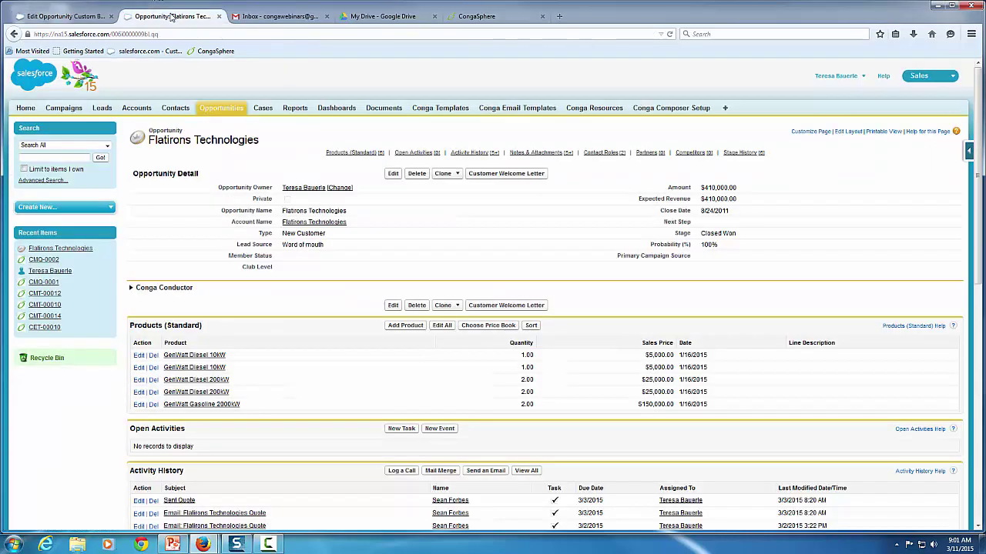
click(669, 34)
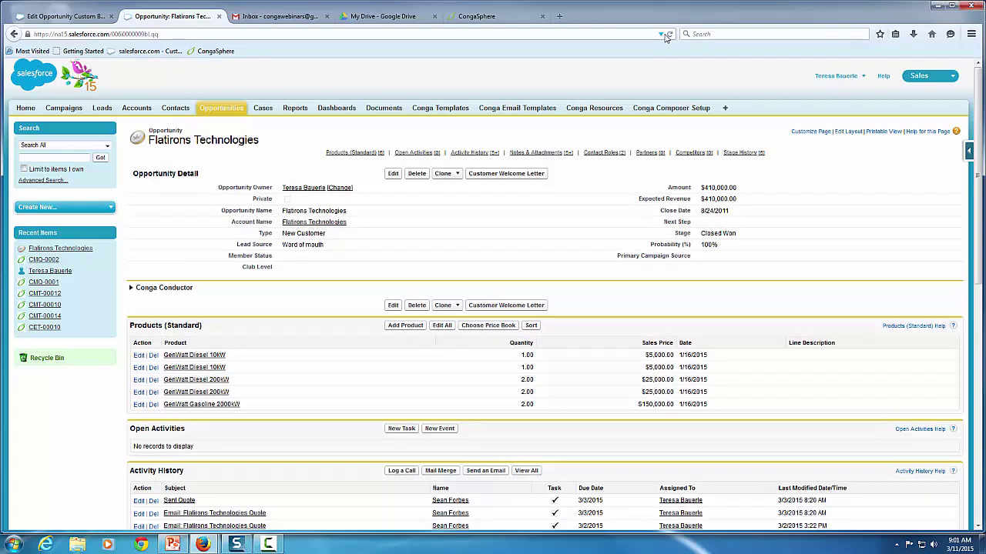
click(507, 176)
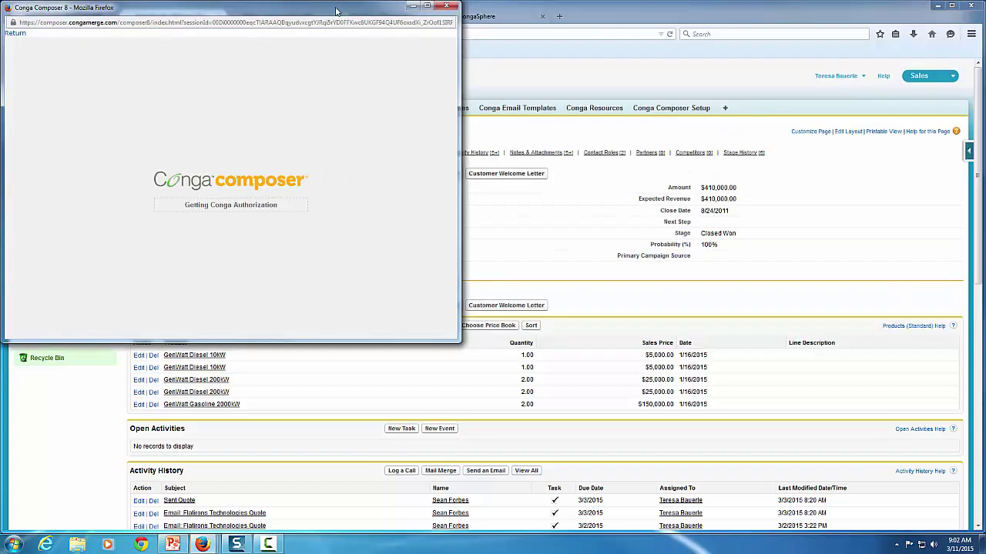
drag(335, 11, 627, 125)
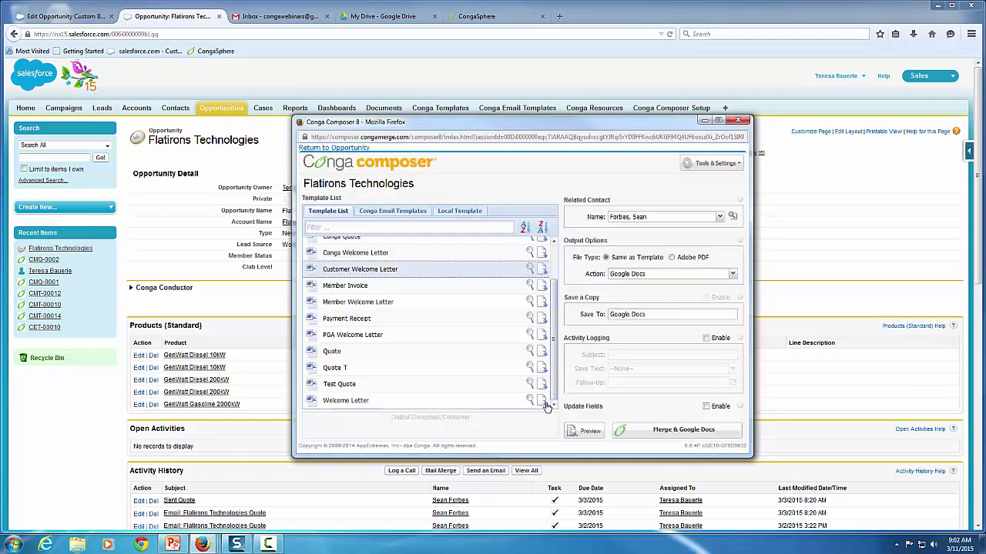
click(677, 431)
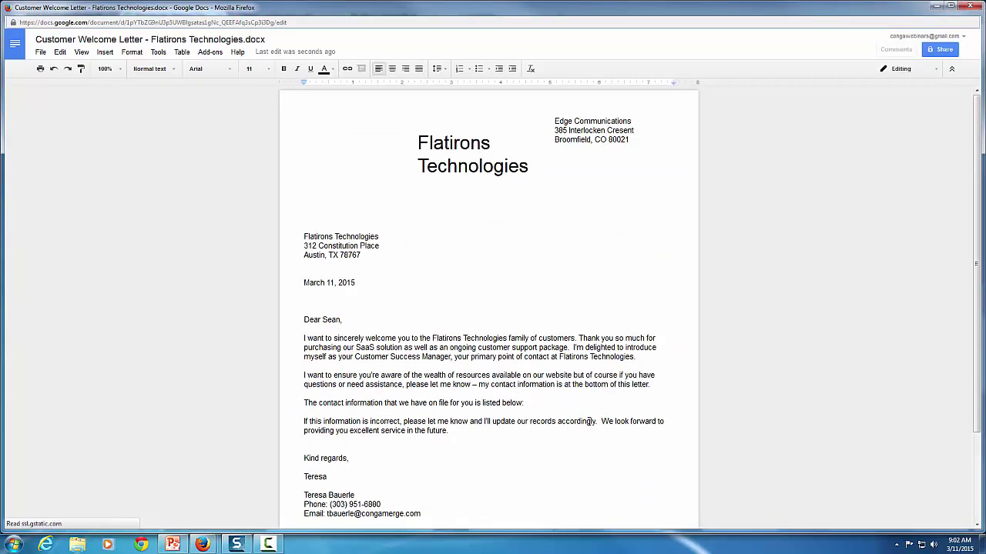
click(970, 6)
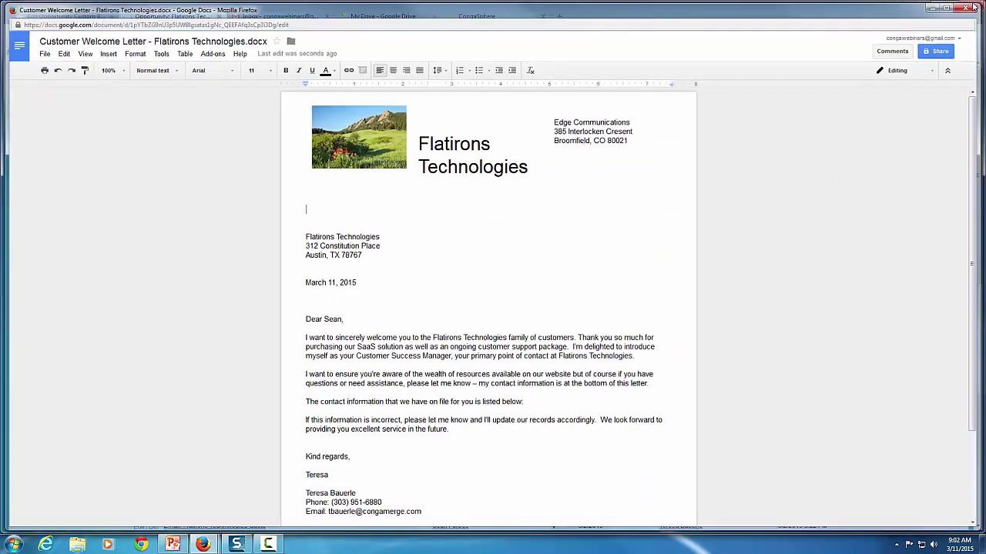
- Check the letter in the Flatirons Technologies subfolder of Team Folder on Google Drive and return to My Drive
click(369, 19)
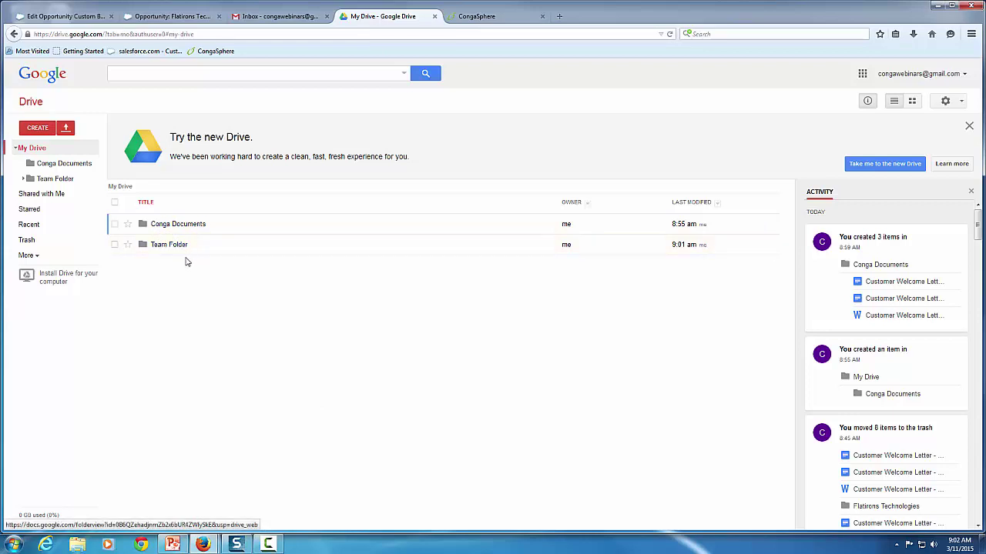
click(49, 18)
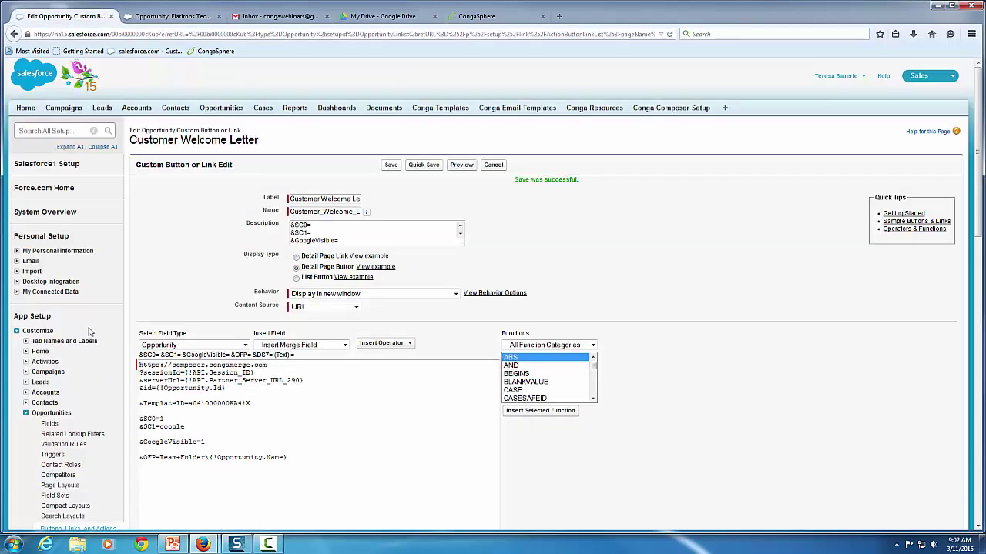
click(158, 17)
click(356, 19)
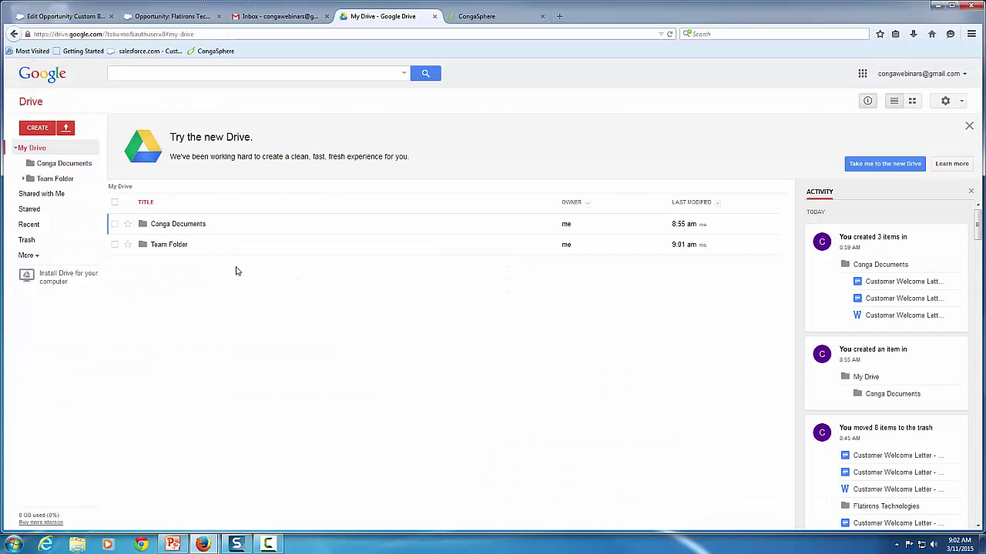
click(174, 245)
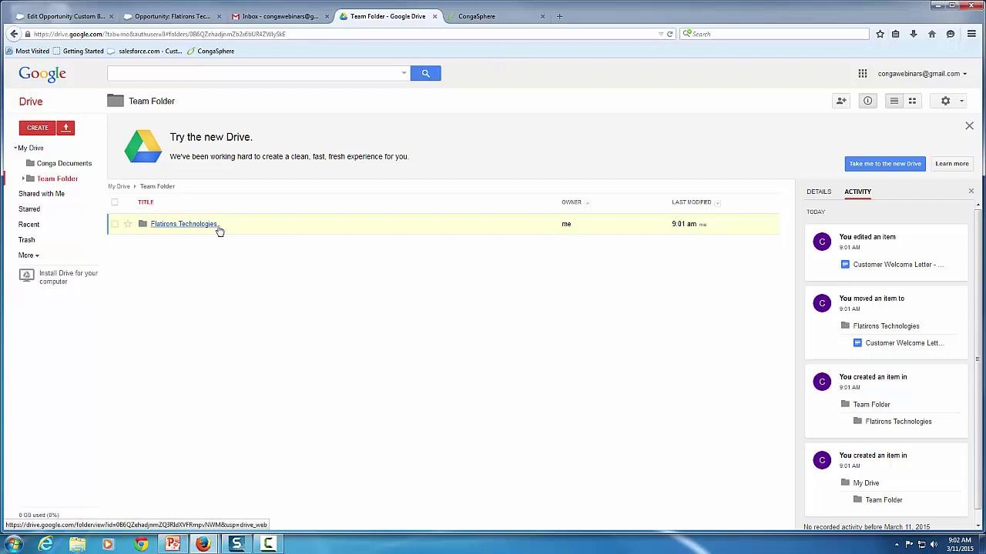
click(205, 230)
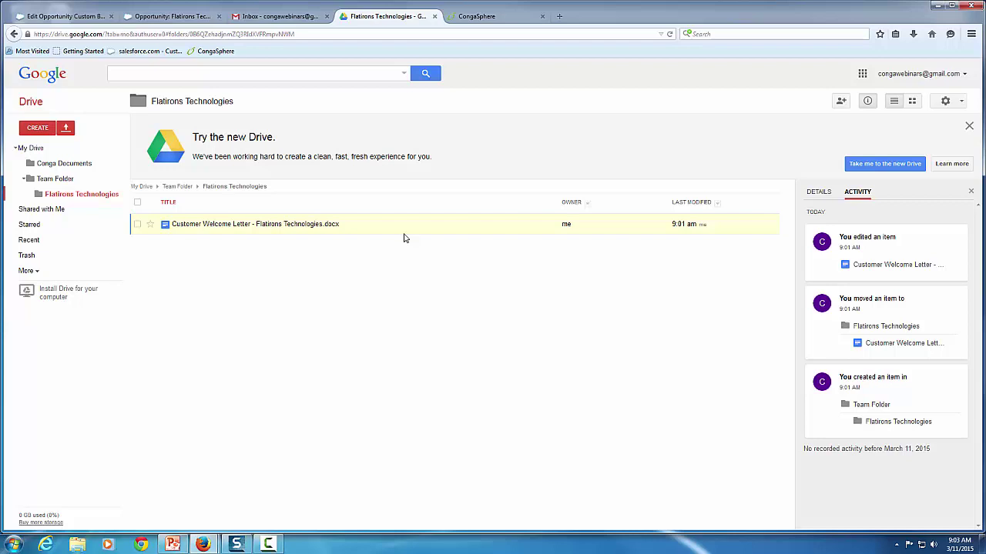
click(41, 150)
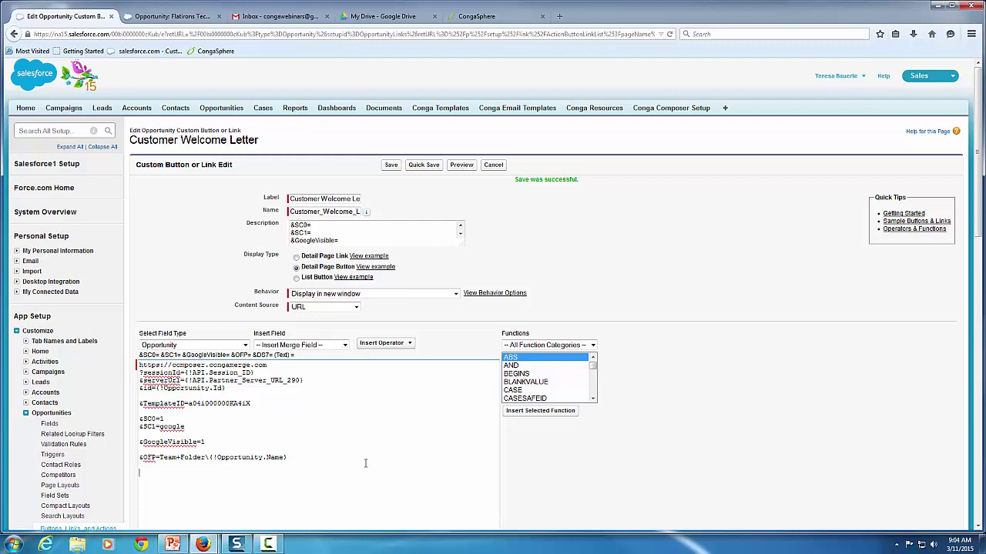
- Add the parameter &DS7=19 below the &OFP line in the Customer Welcome Letter button URL and quick-save it
text(&DS7=19)
click(327, 433)
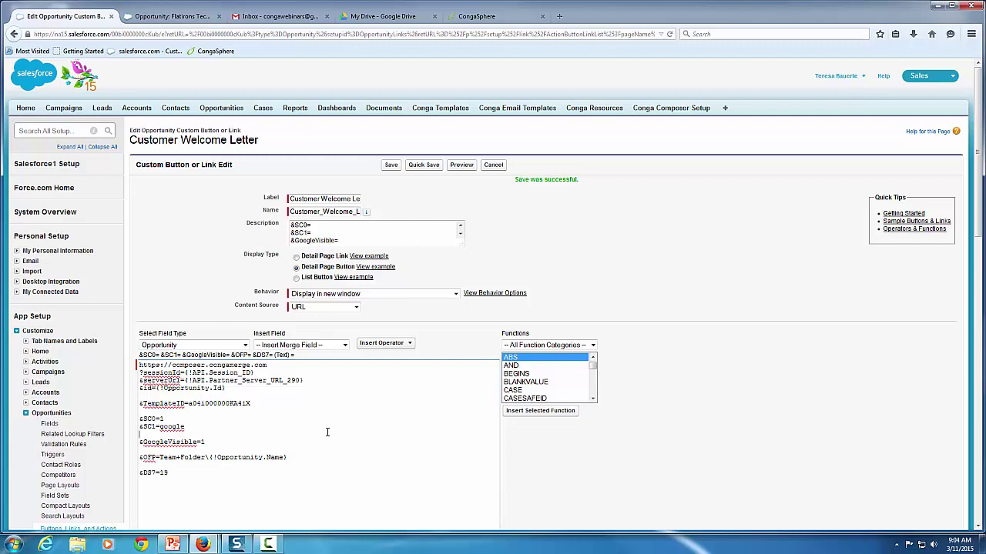
click(423, 168)
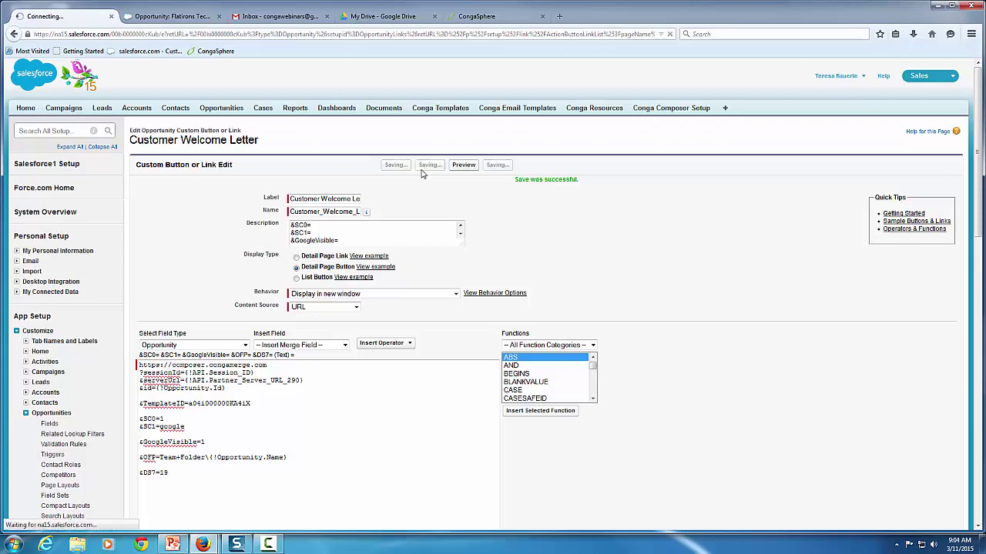
- Reload the Flatirons Technologies opportunity, run Customer Welcome Letter with the &DS7=19 setting and close the Google Docs output
click(169, 16)
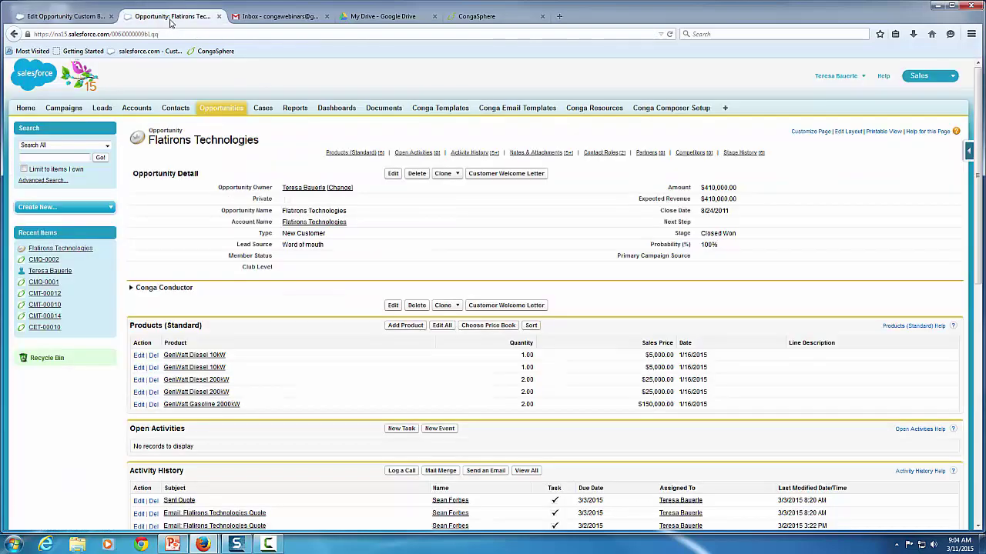
click(669, 35)
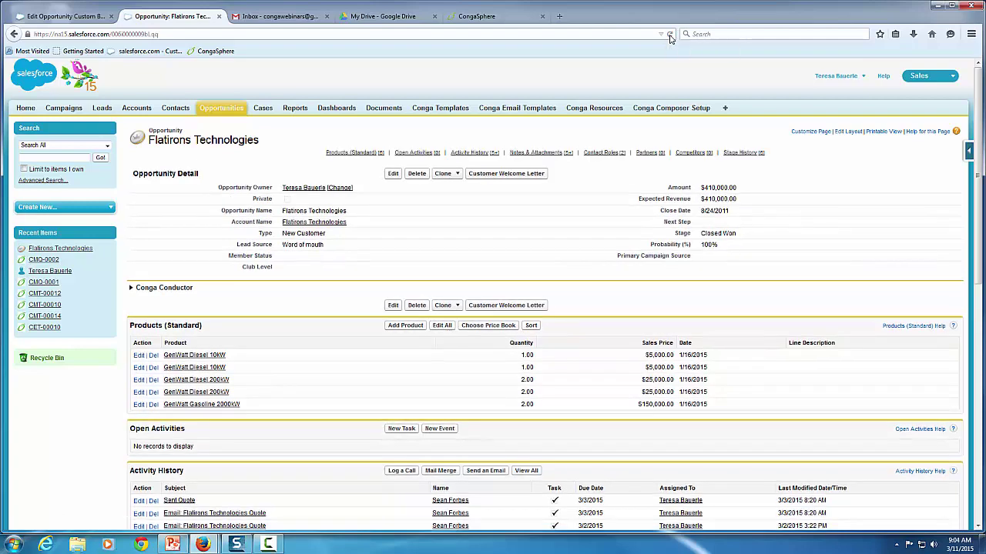
click(534, 178)
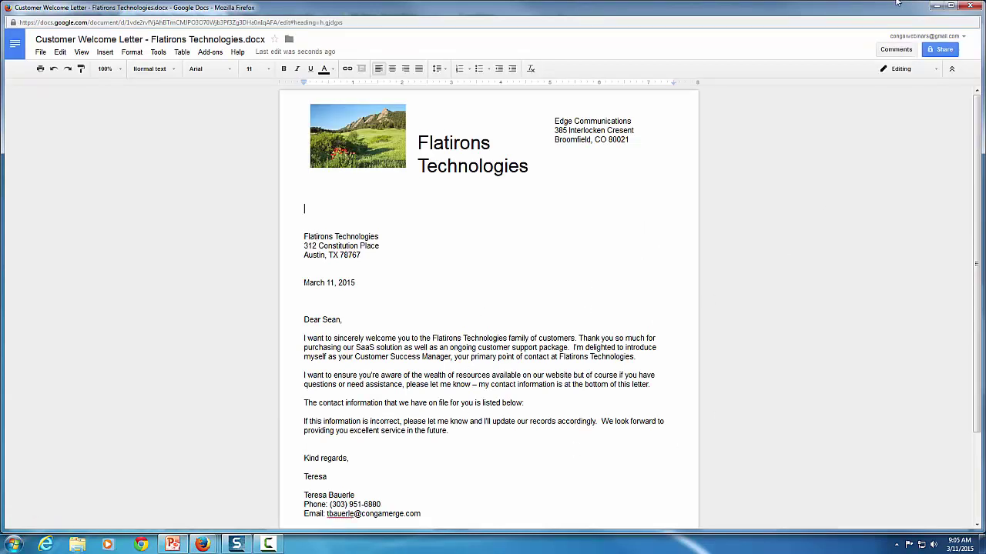
click(967, 6)
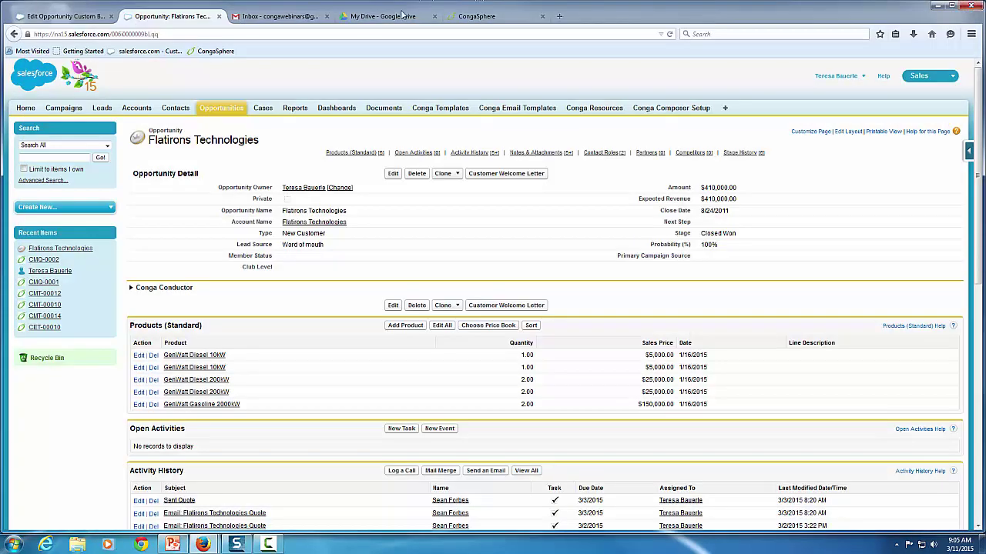
- Check the letters in Team Folder > Flatirons Technologies on Google Drive and return to the Customer Welcome Letter button editor
click(404, 16)
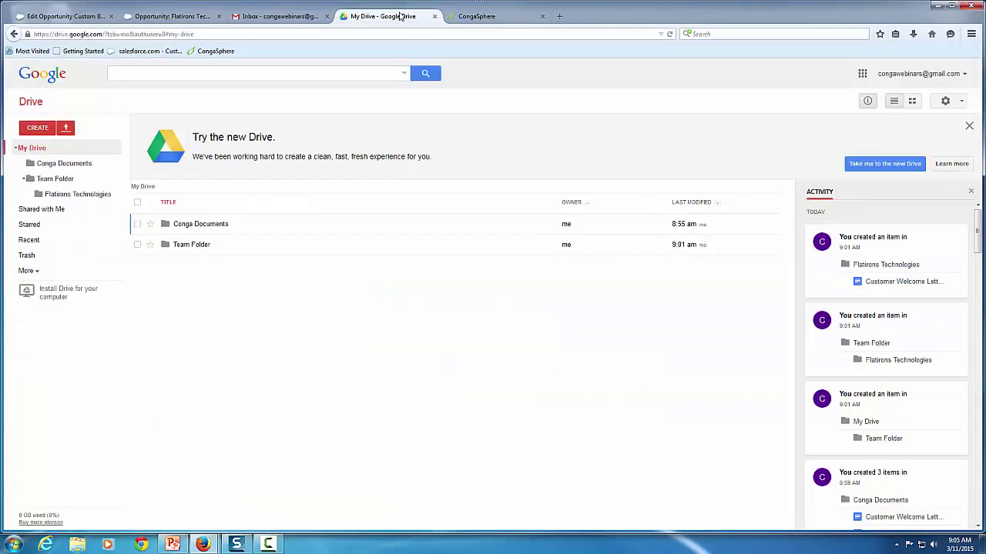
click(192, 244)
click(200, 225)
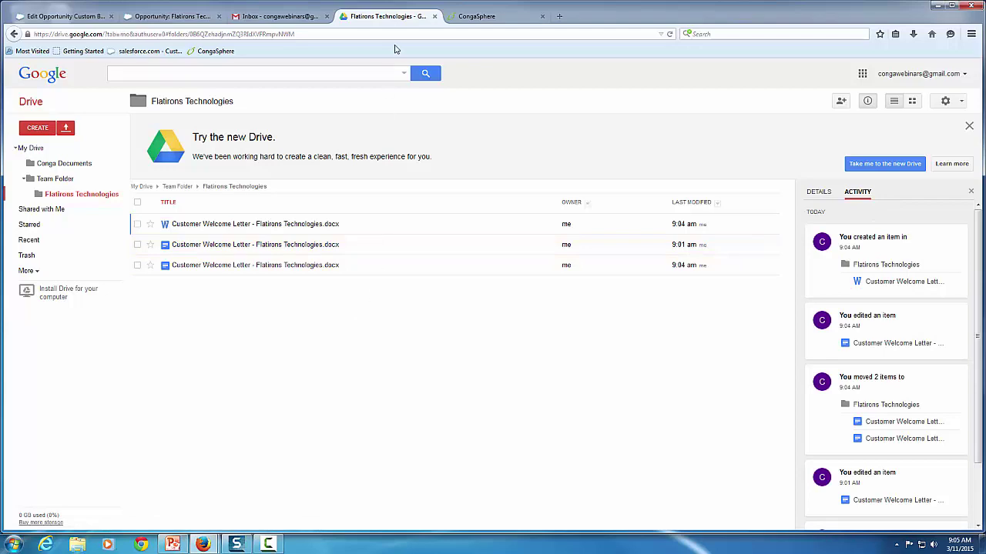
click(193, 17)
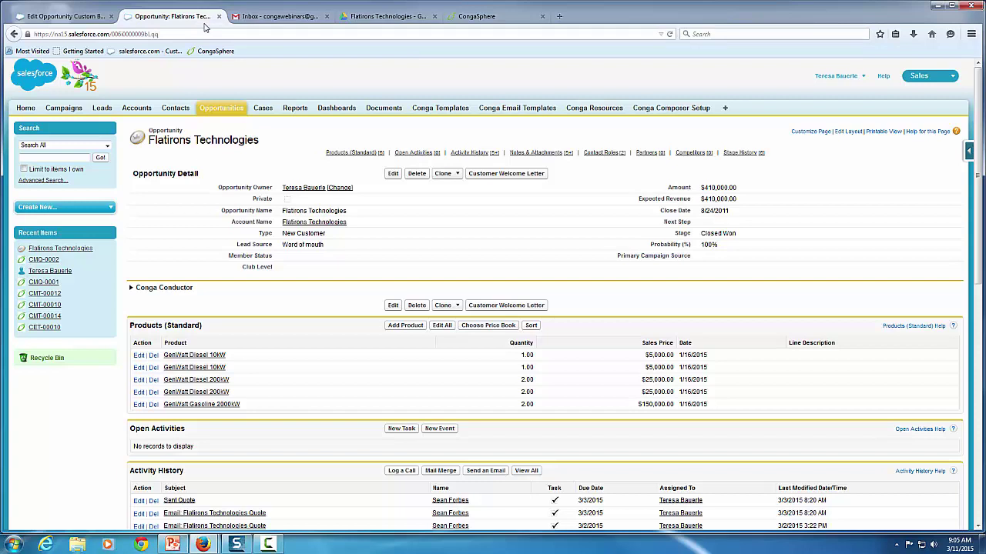
click(249, 21)
click(60, 18)
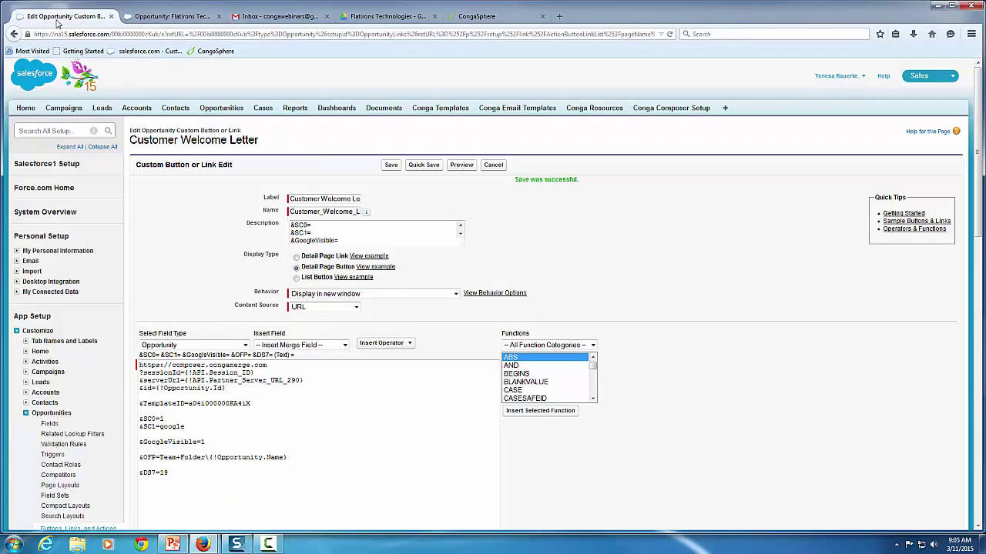
- Switch to PowerPoint and start the slide show at the slide "What else can you do with Conga and Google Drive"
click(173, 544)
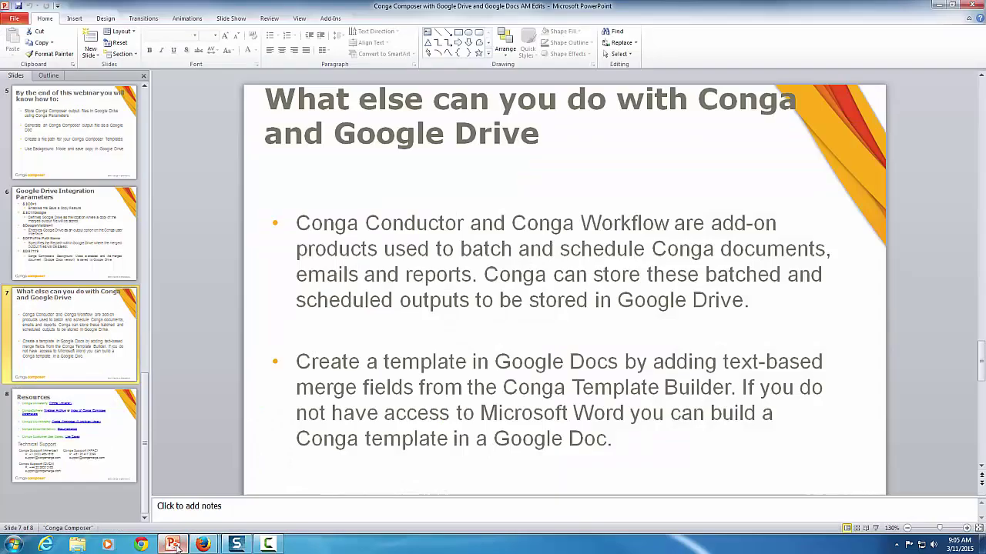
click(73, 240)
scroll(427, 396, down, 1)
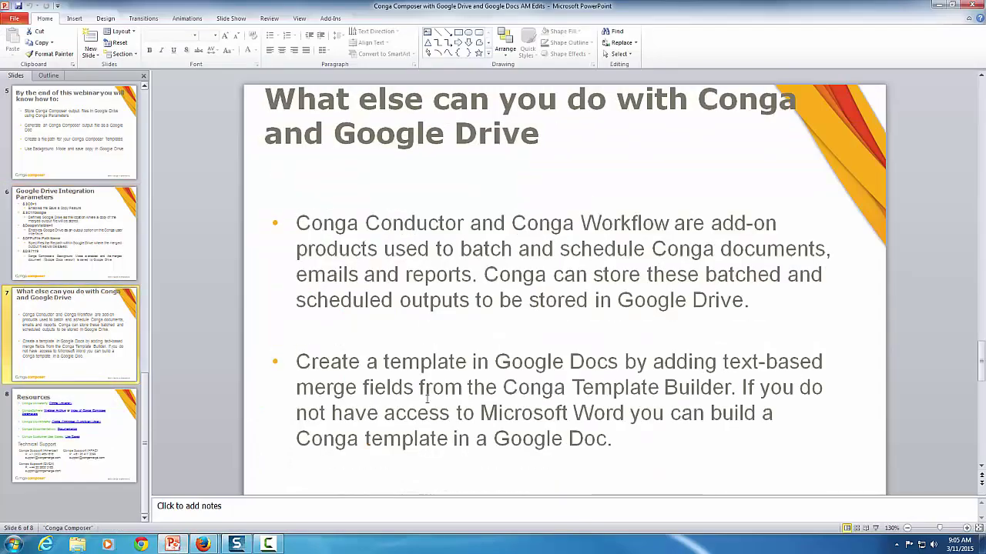
click(876, 528)
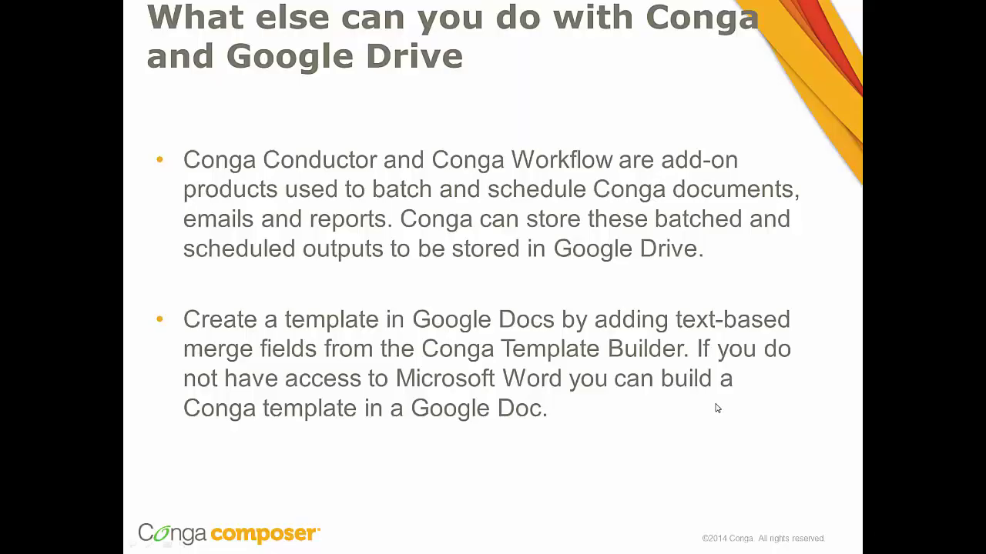